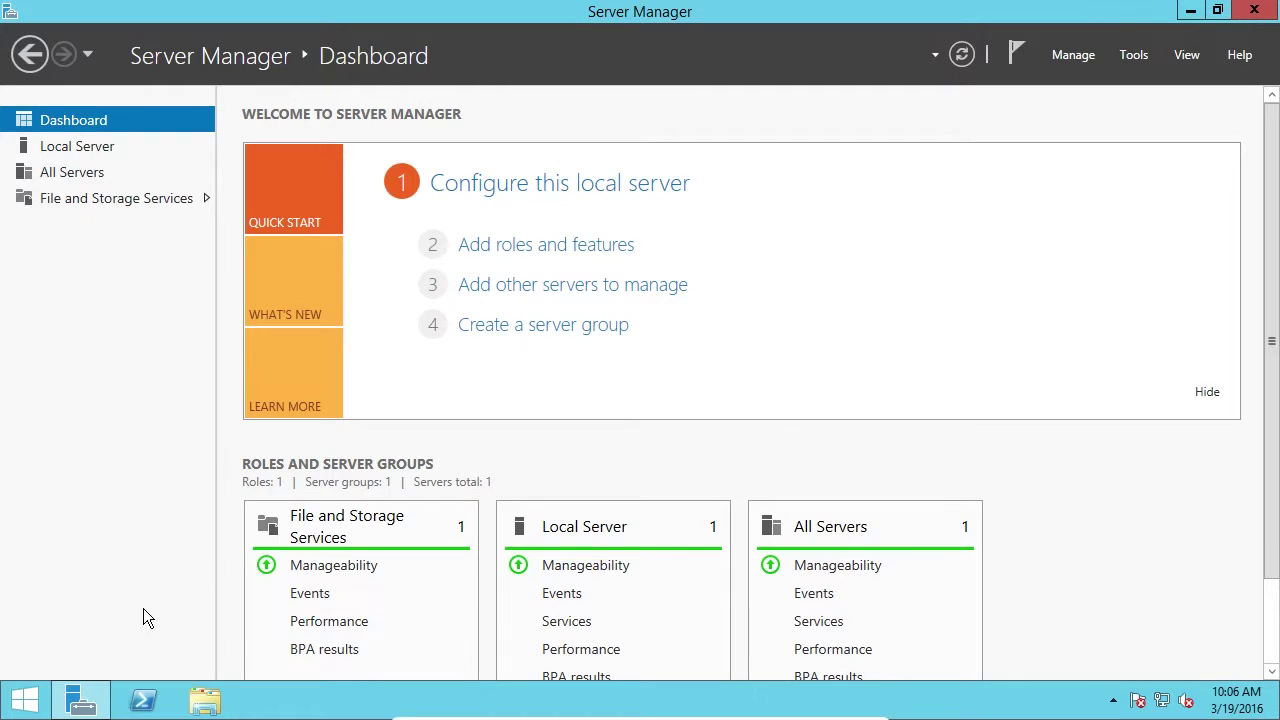
# Go from Start through Control Panel to the Administrator's User Accounts page.
pyautogui.click(26, 700)
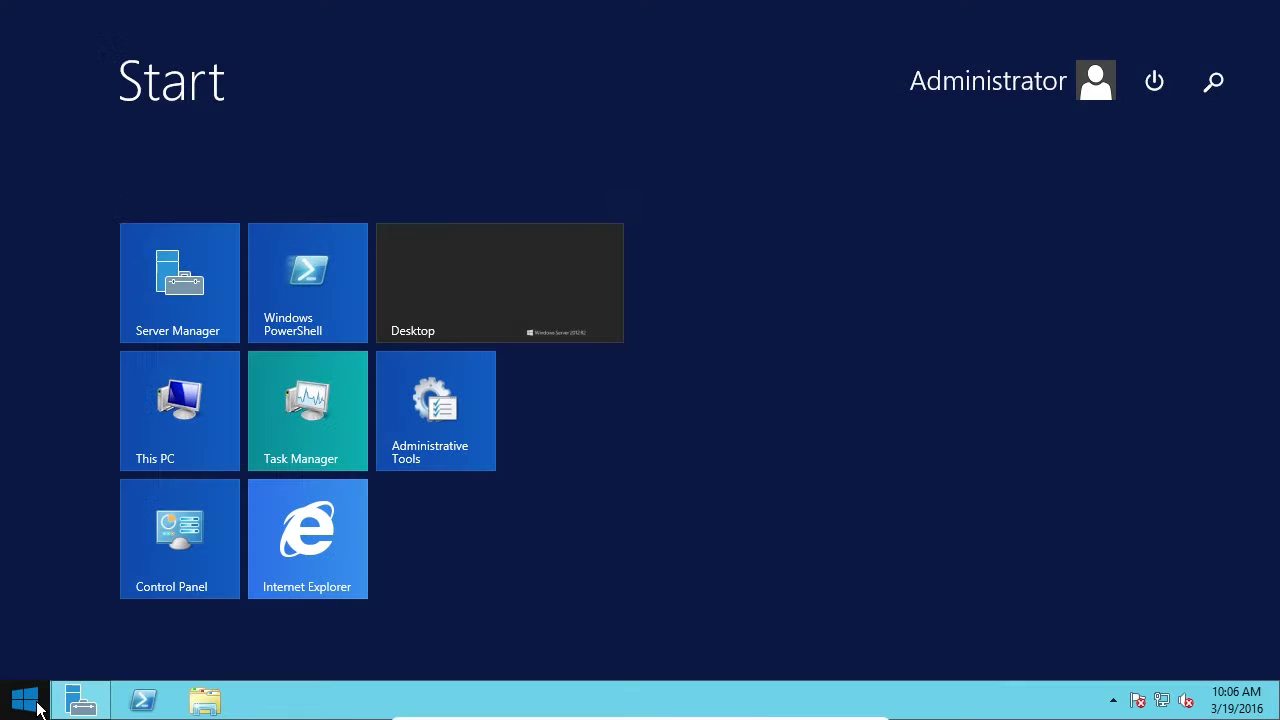
pyautogui.click(175, 539)
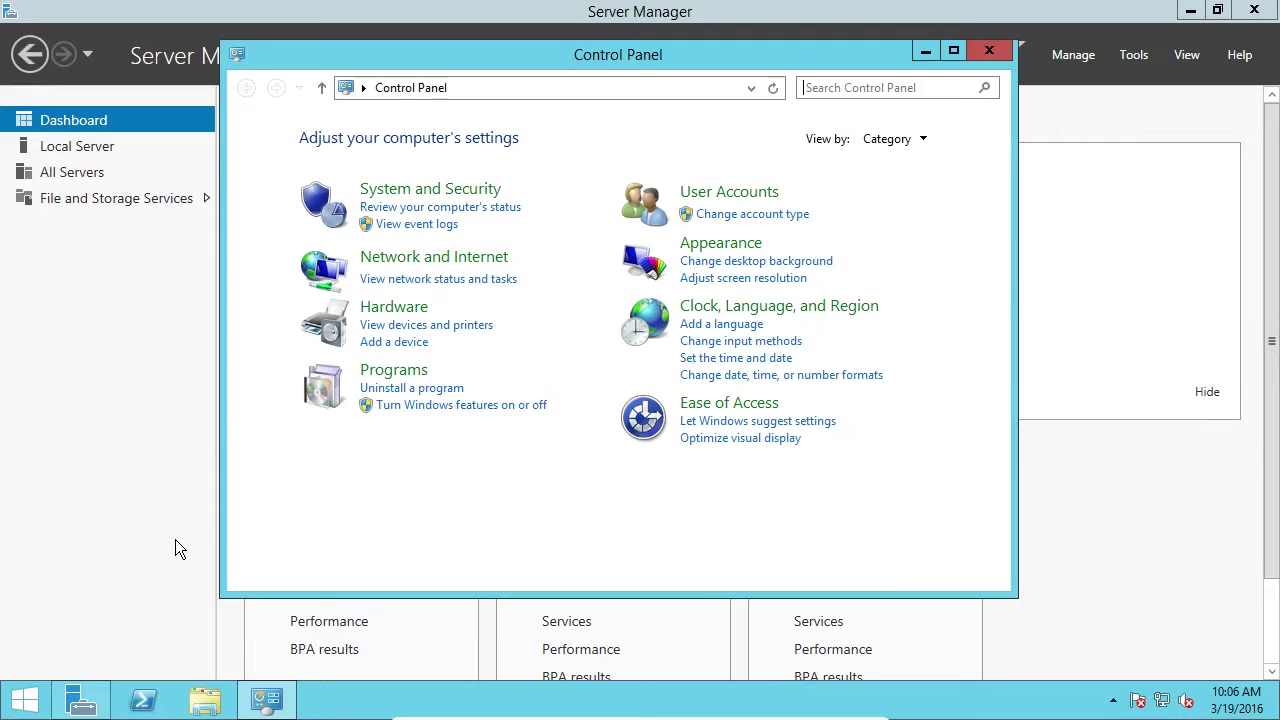
pyautogui.click(718, 195)
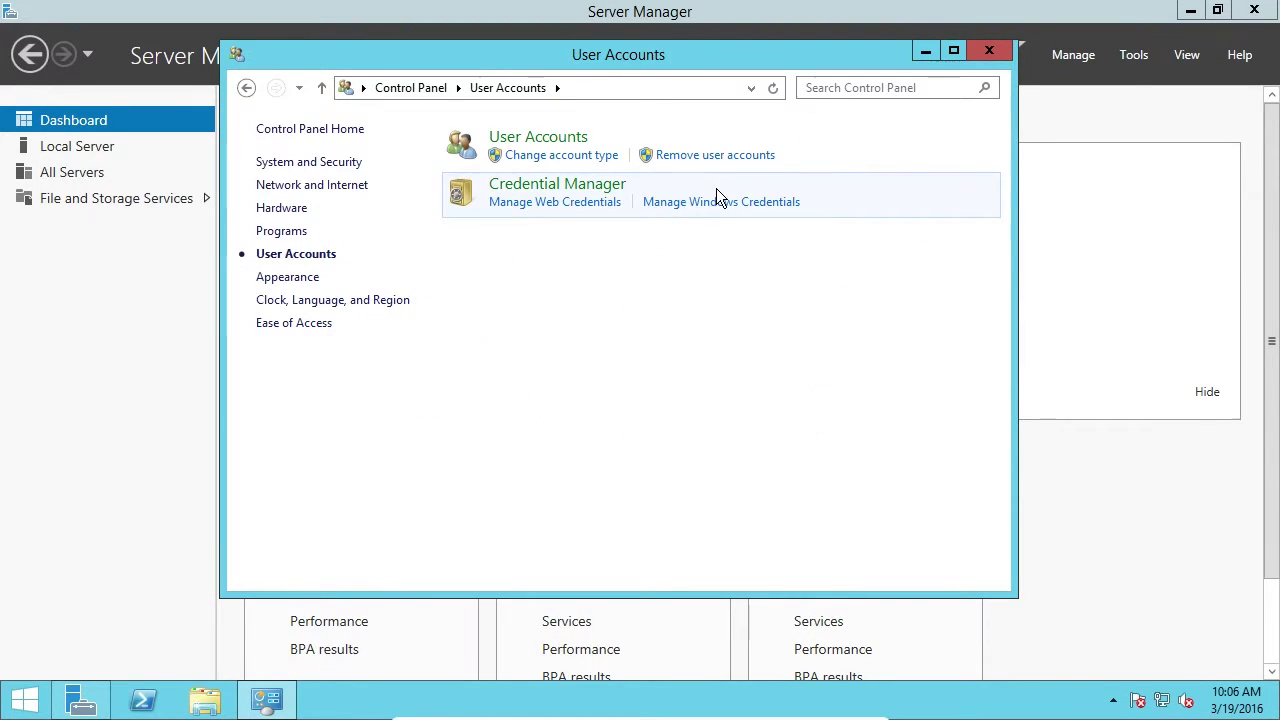
pyautogui.click(560, 140)
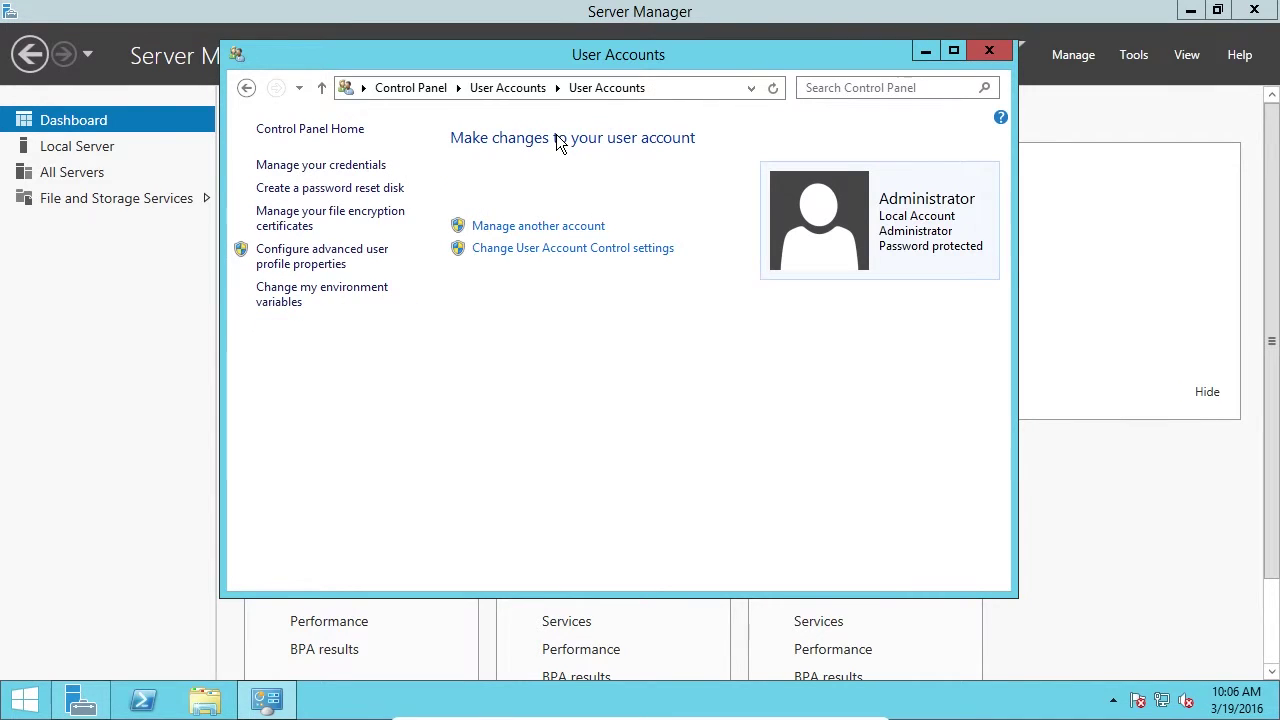
# Show the Manage Accounts list and cancel out of the Guest options so Guest stays off.
pyautogui.click(518, 228)
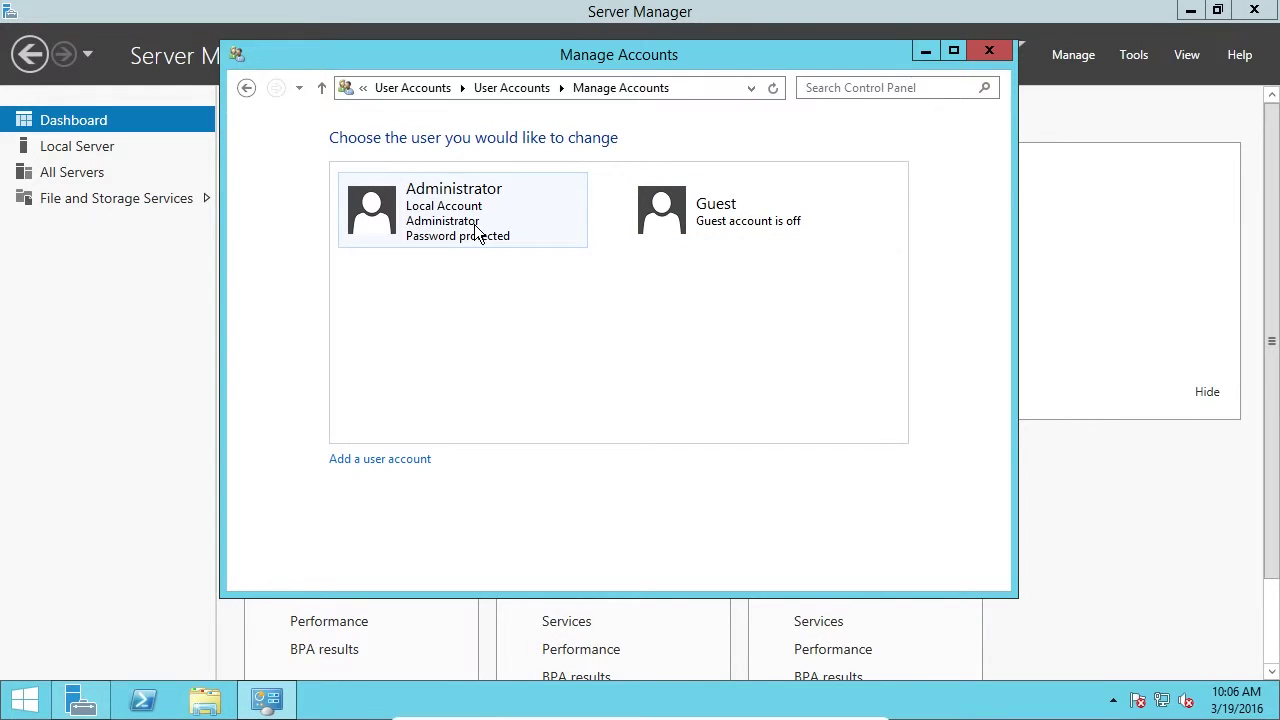
pyautogui.click(763, 223)
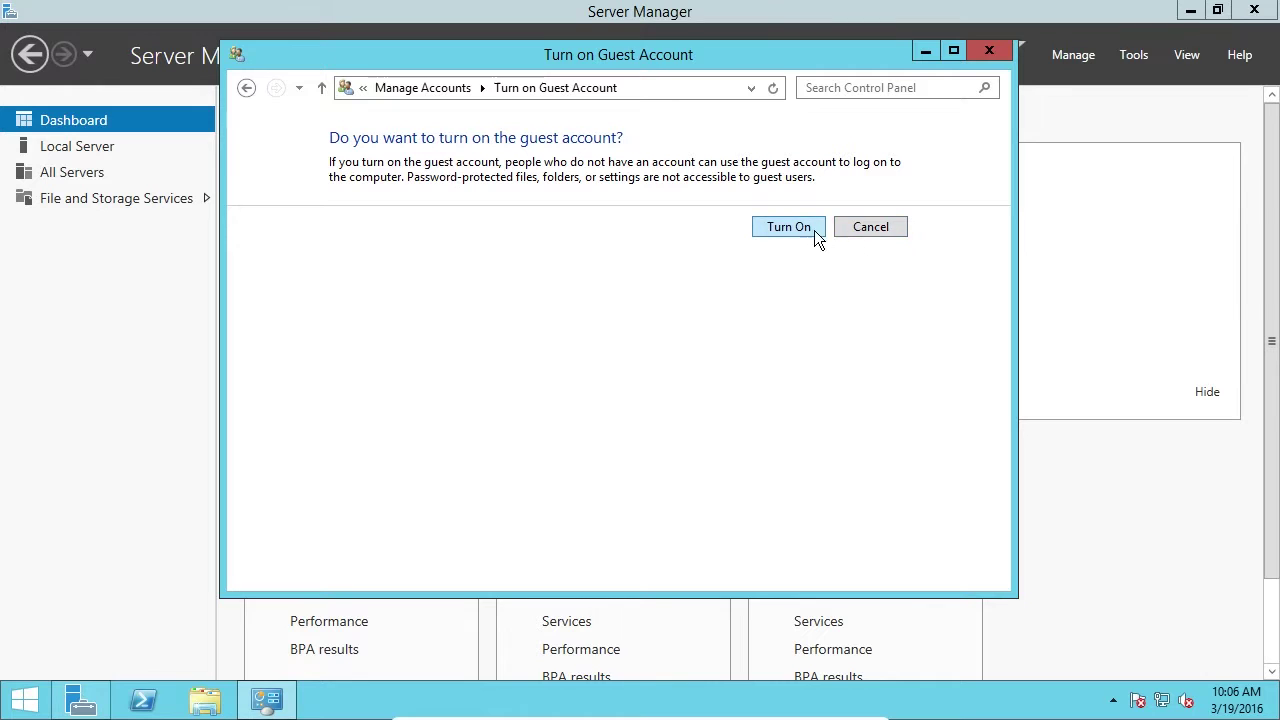
pyautogui.click(866, 227)
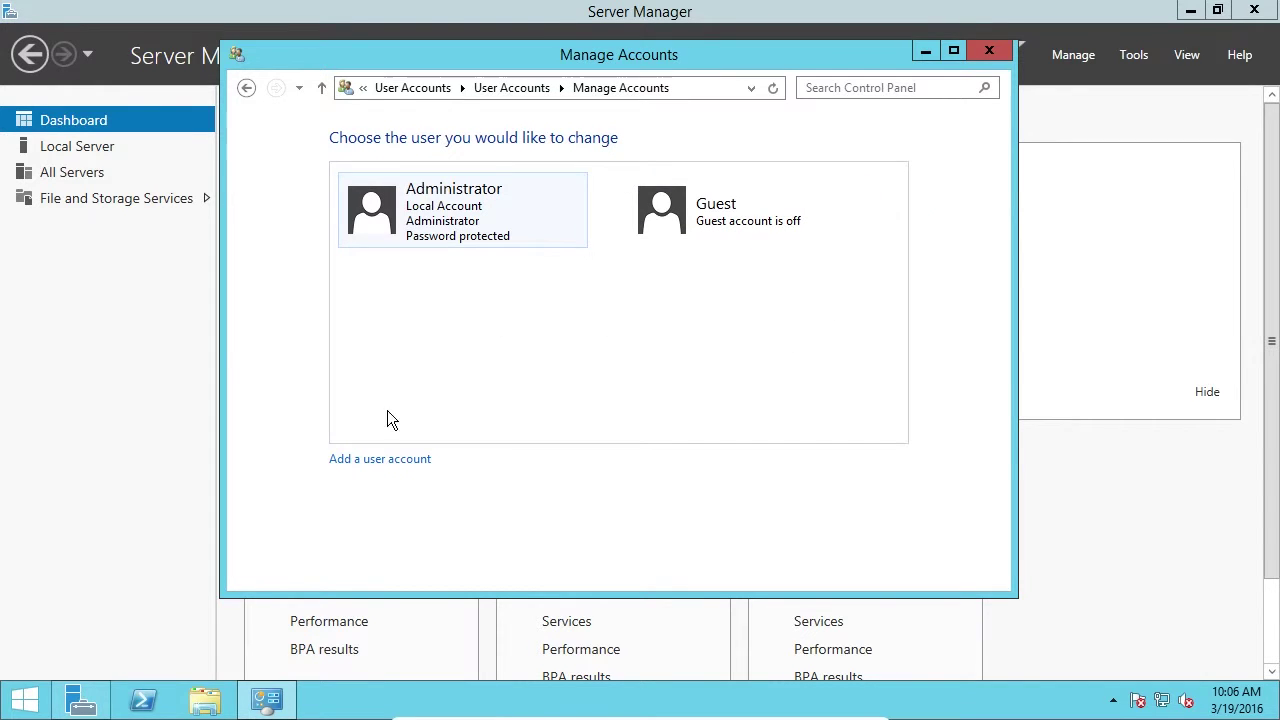
# Add local user 'Test' with a password entered twice and the hint 'Hint'.
pyautogui.click(385, 462)
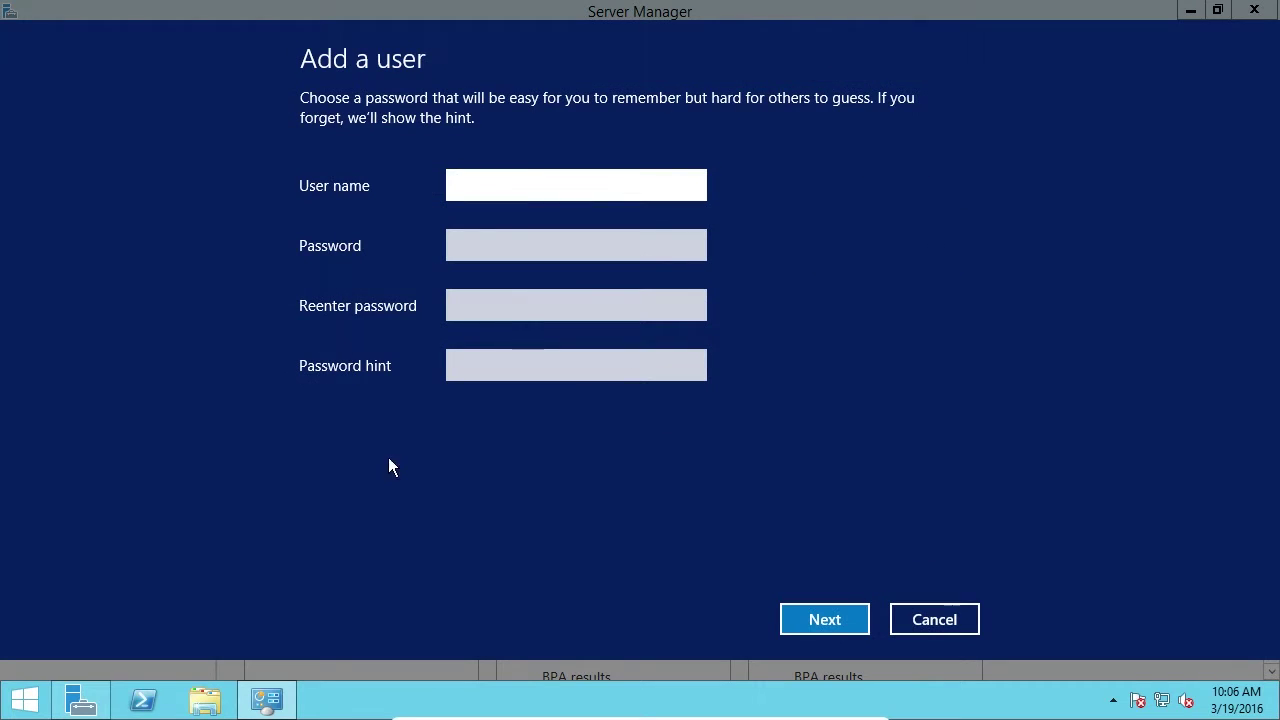
pyautogui.write('Test')
pyautogui.press('Tab')
pyautogui.write('•••••••••')
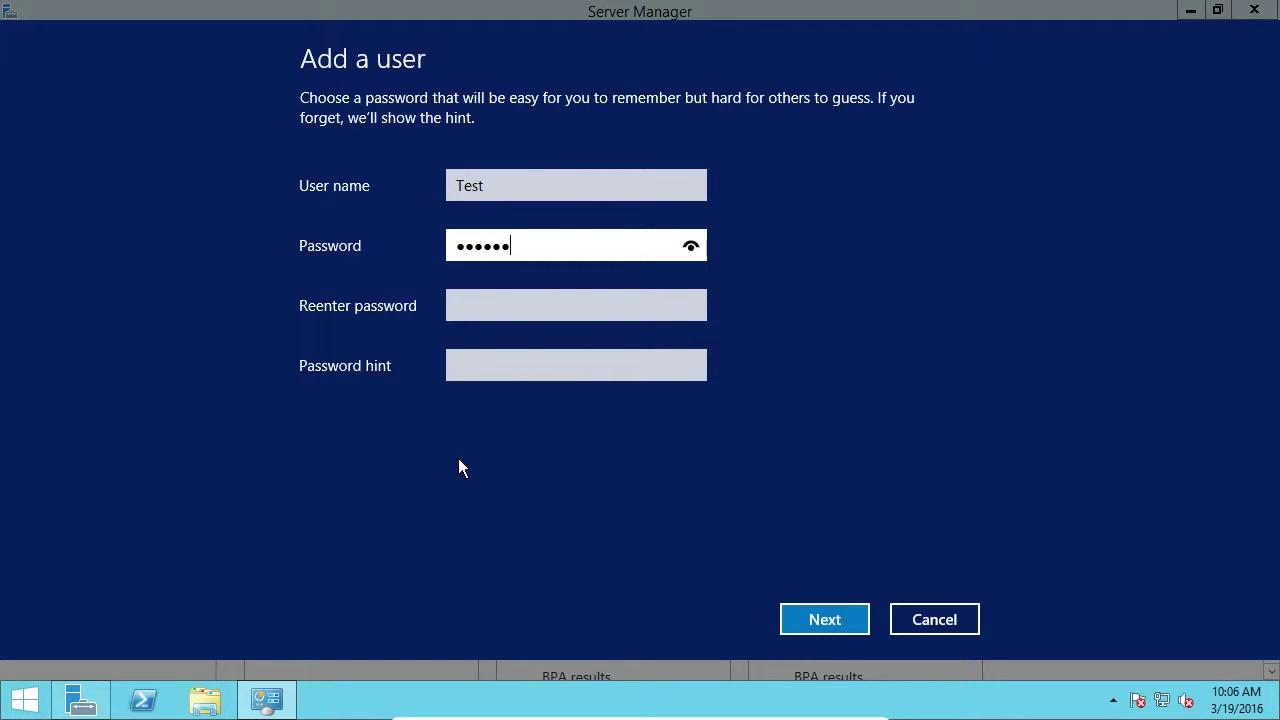
pyautogui.write('••')
pyautogui.press('Tab')
pyautogui.write('•••••••••••')
pyautogui.press('Tab')
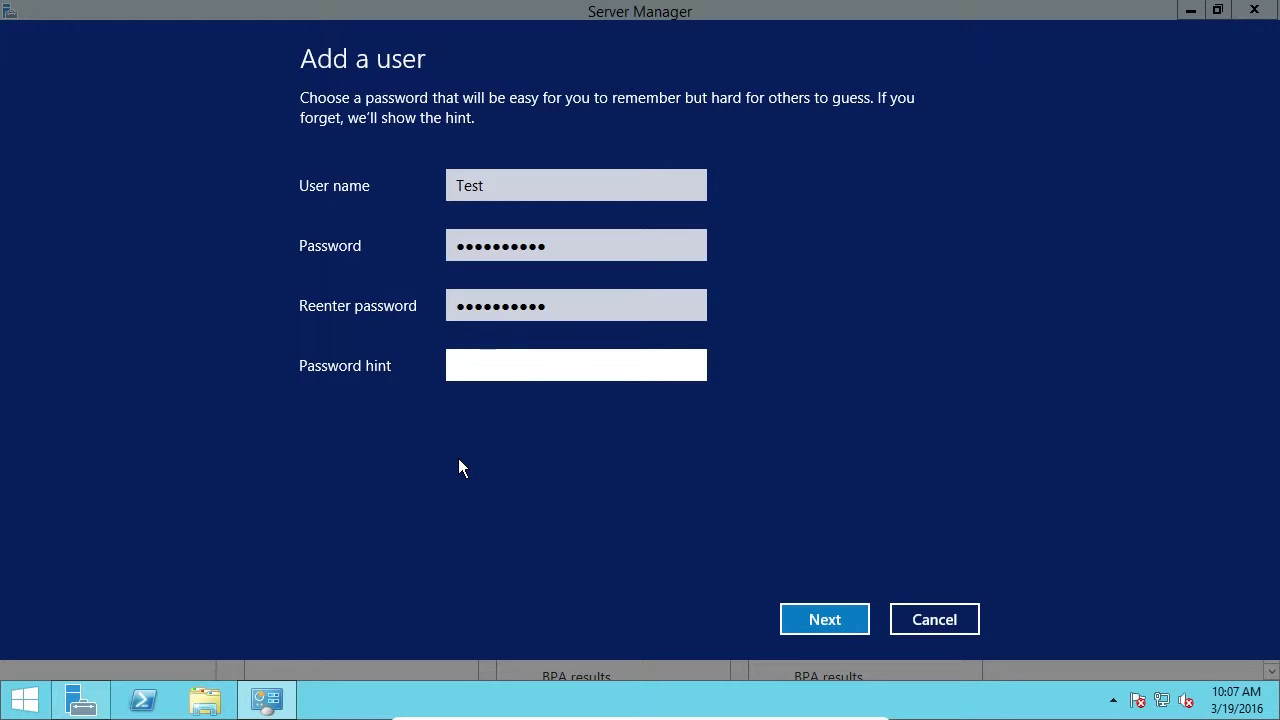
pyautogui.write('Hint')
pyautogui.click(810, 621)
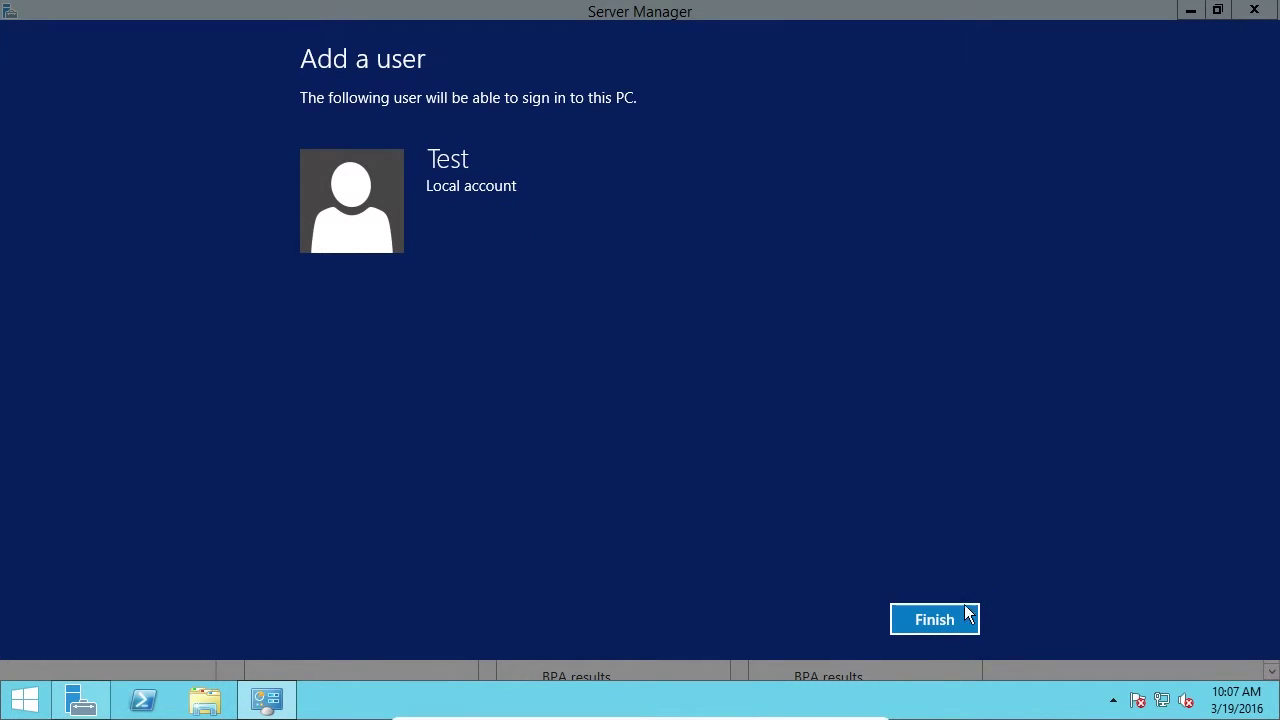
pyautogui.click(933, 621)
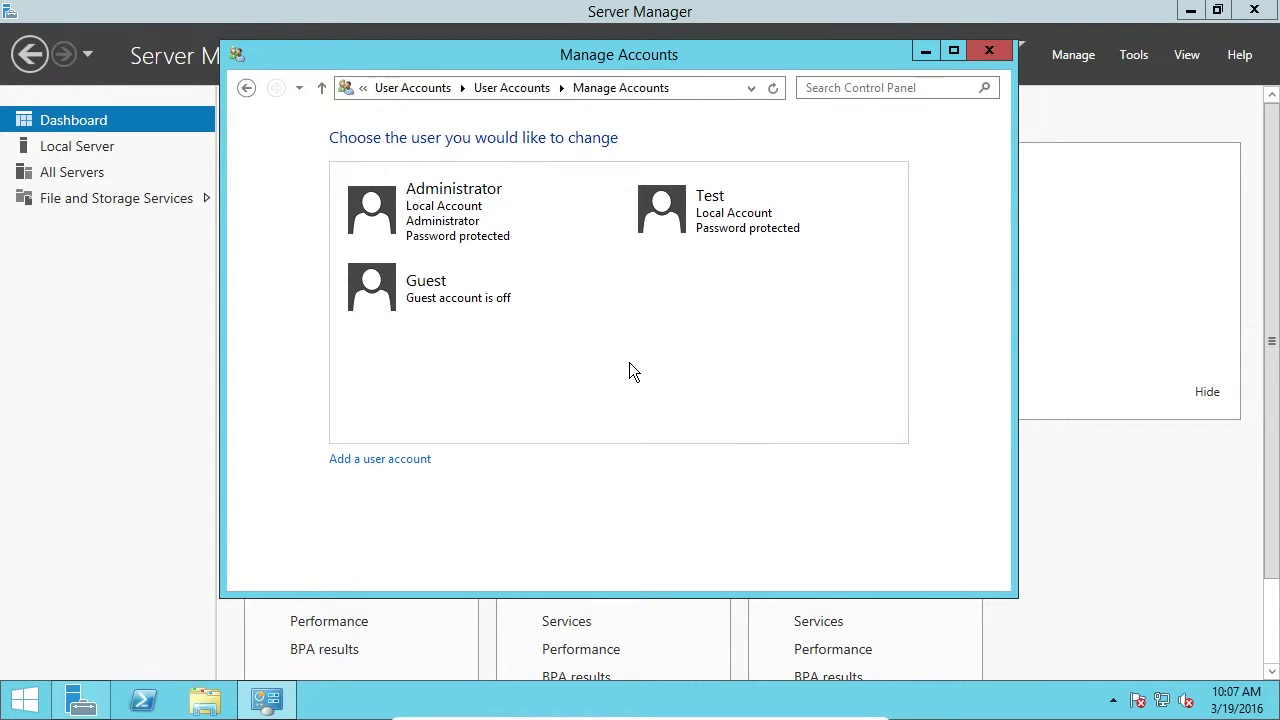
pyautogui.click(687, 214)
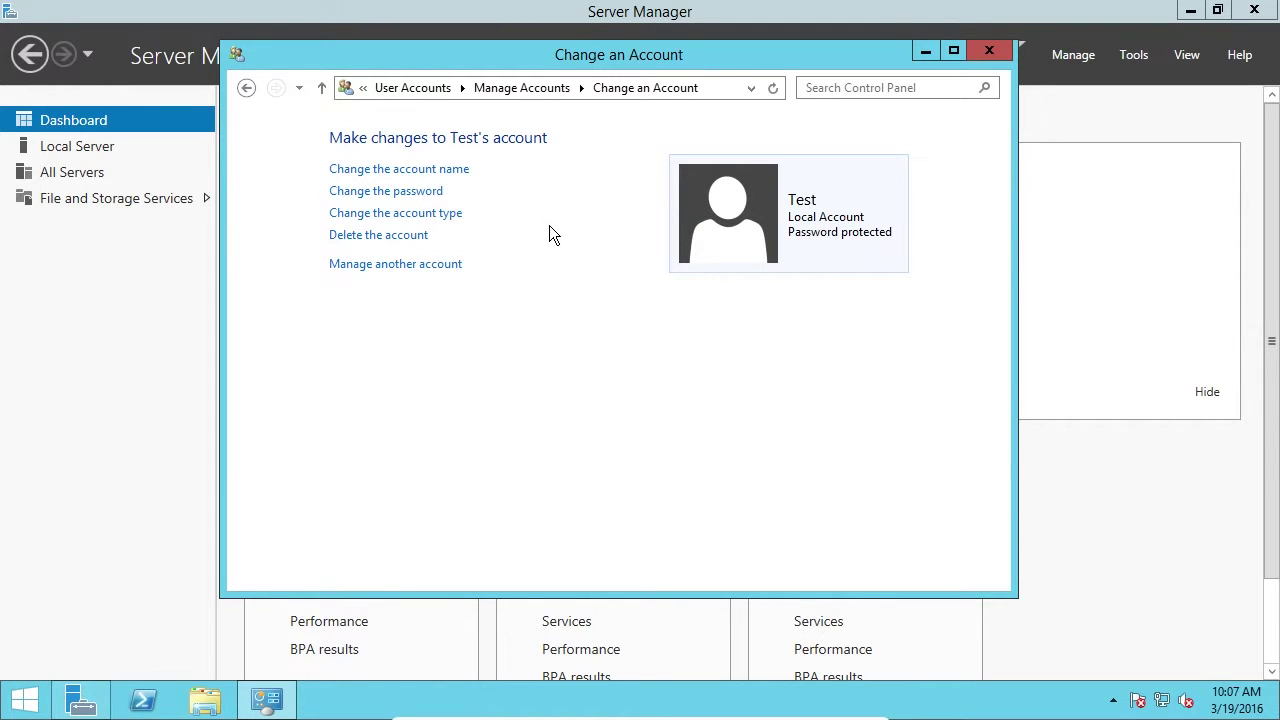
pyautogui.click(436, 218)
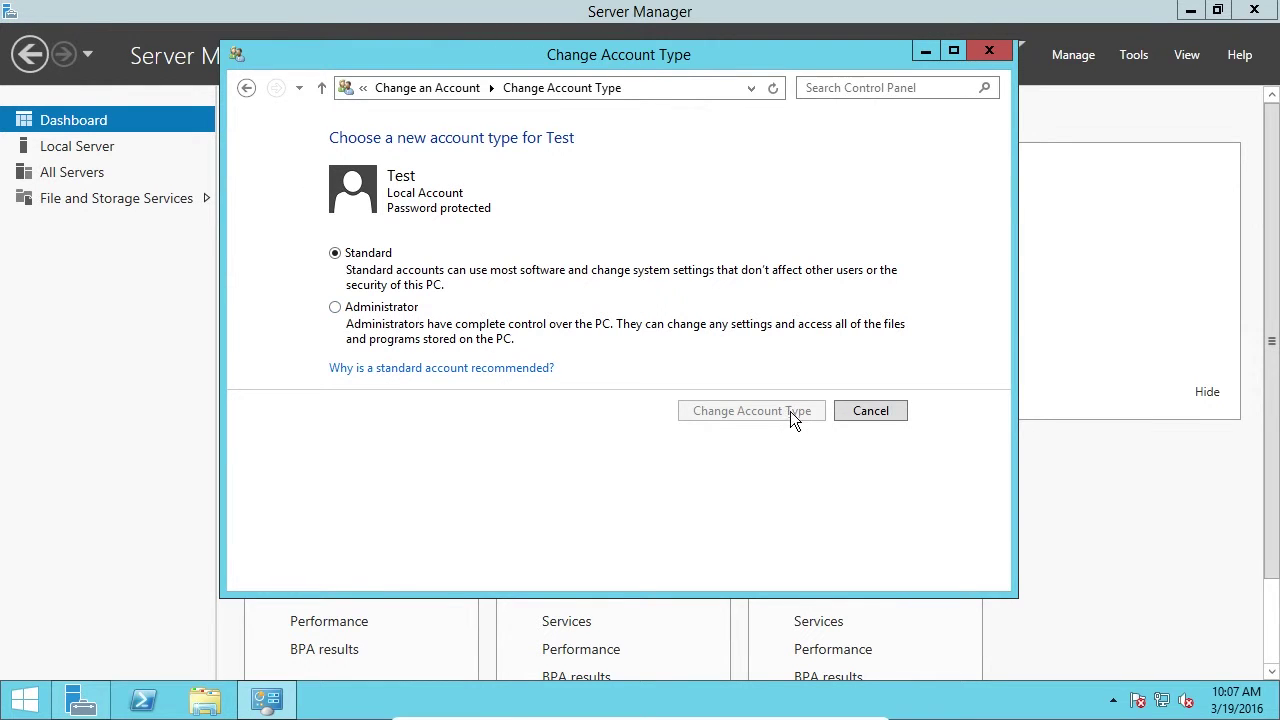
pyautogui.click(871, 412)
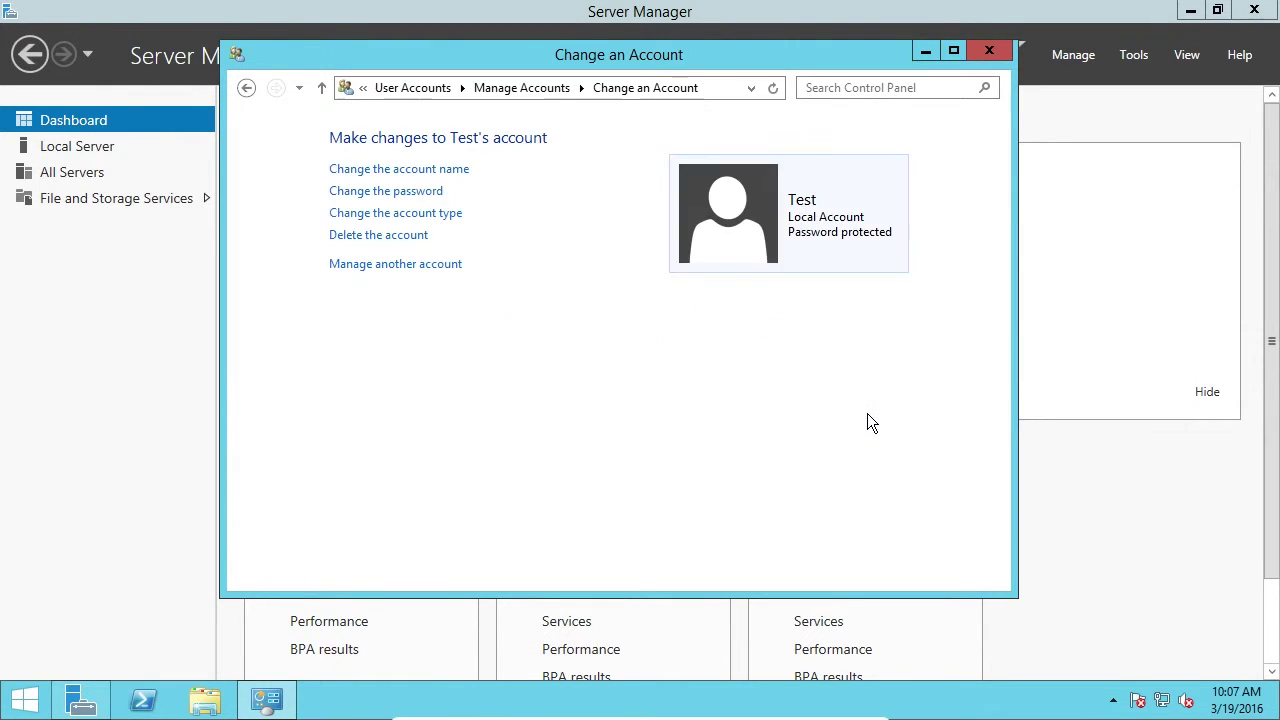
pyautogui.click(400, 264)
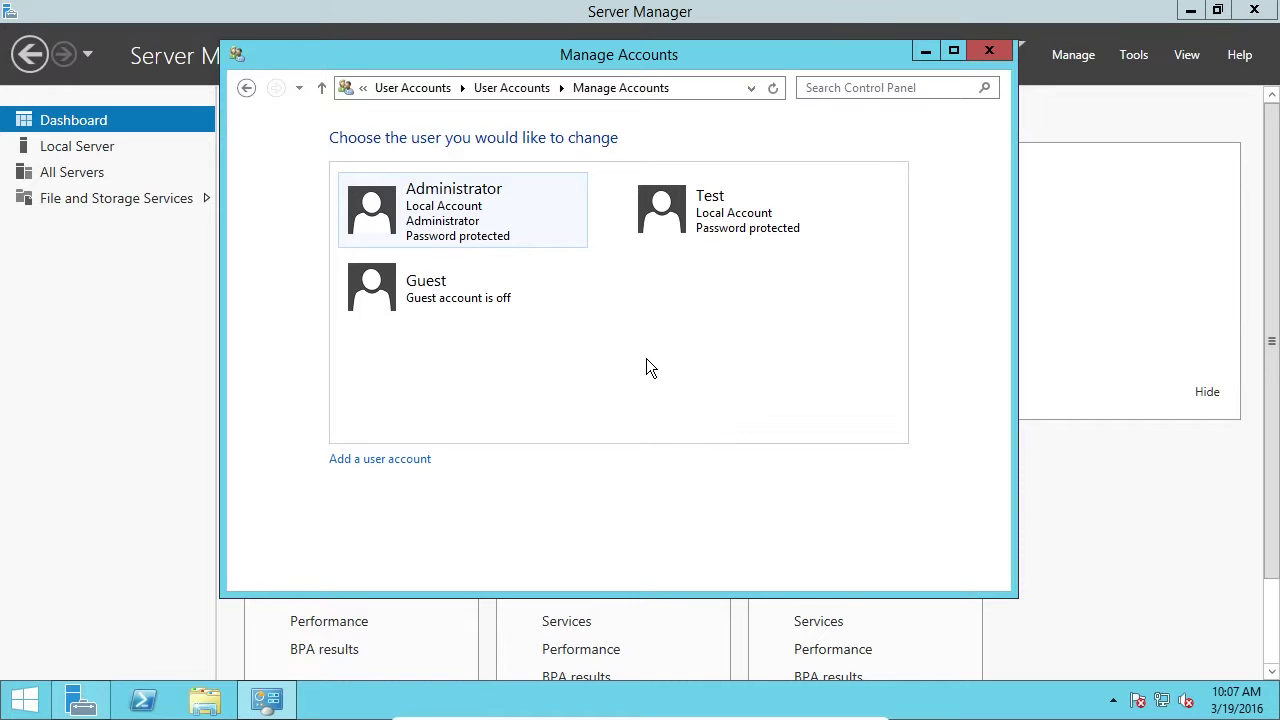
# Switch user and sign in to the Test account with its password.
pyautogui.hotkey('ctrl', 'alt', 'Delete')
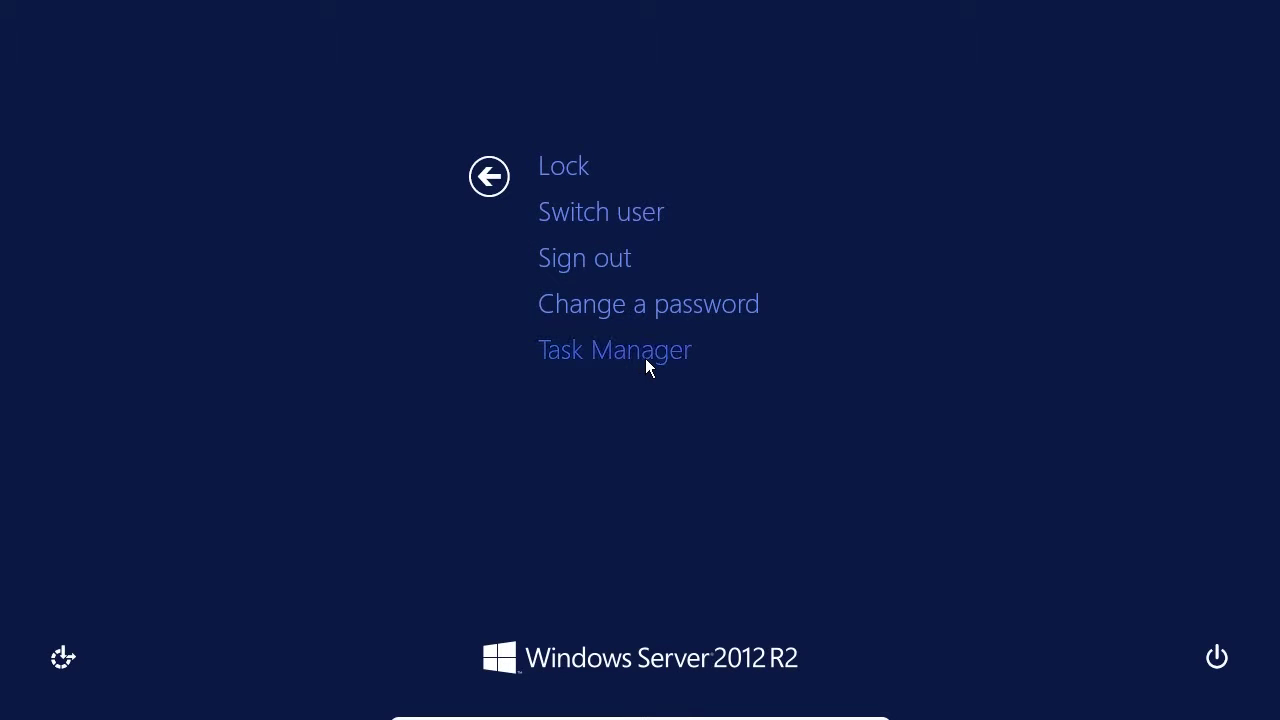
pyautogui.click(611, 223)
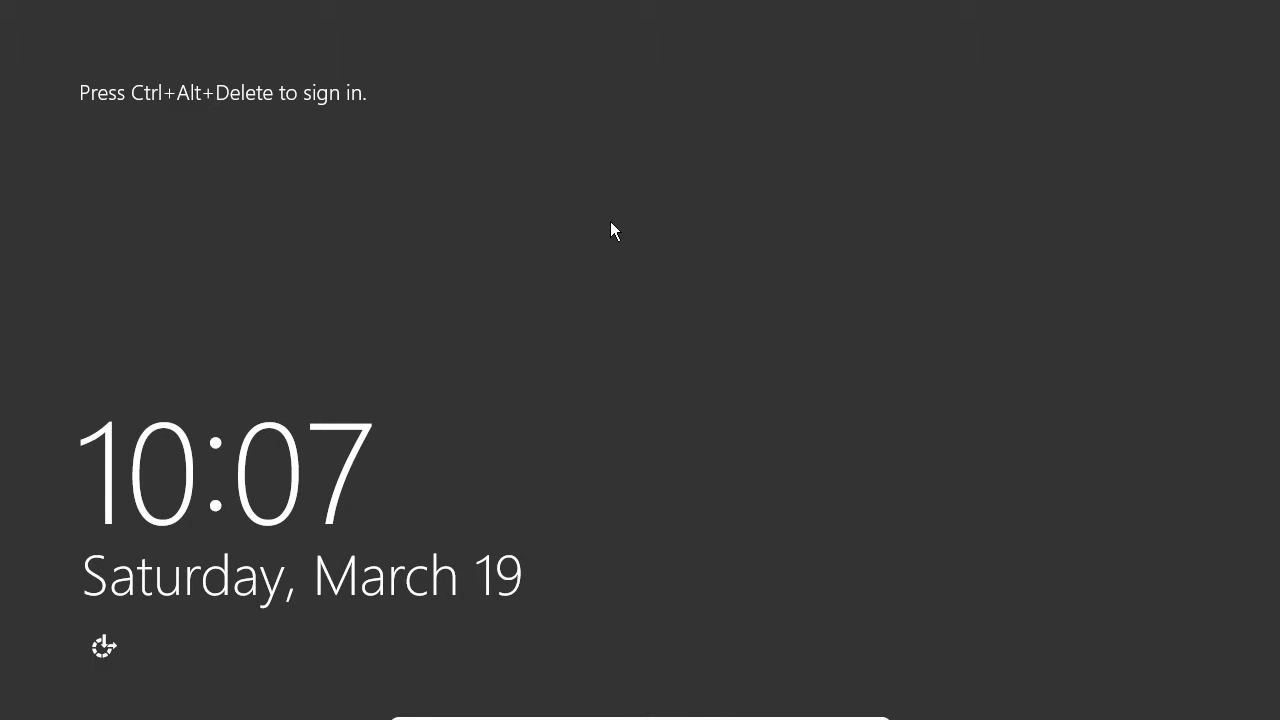
pyautogui.hotkey('ctrl', 'alt', 'Delete')
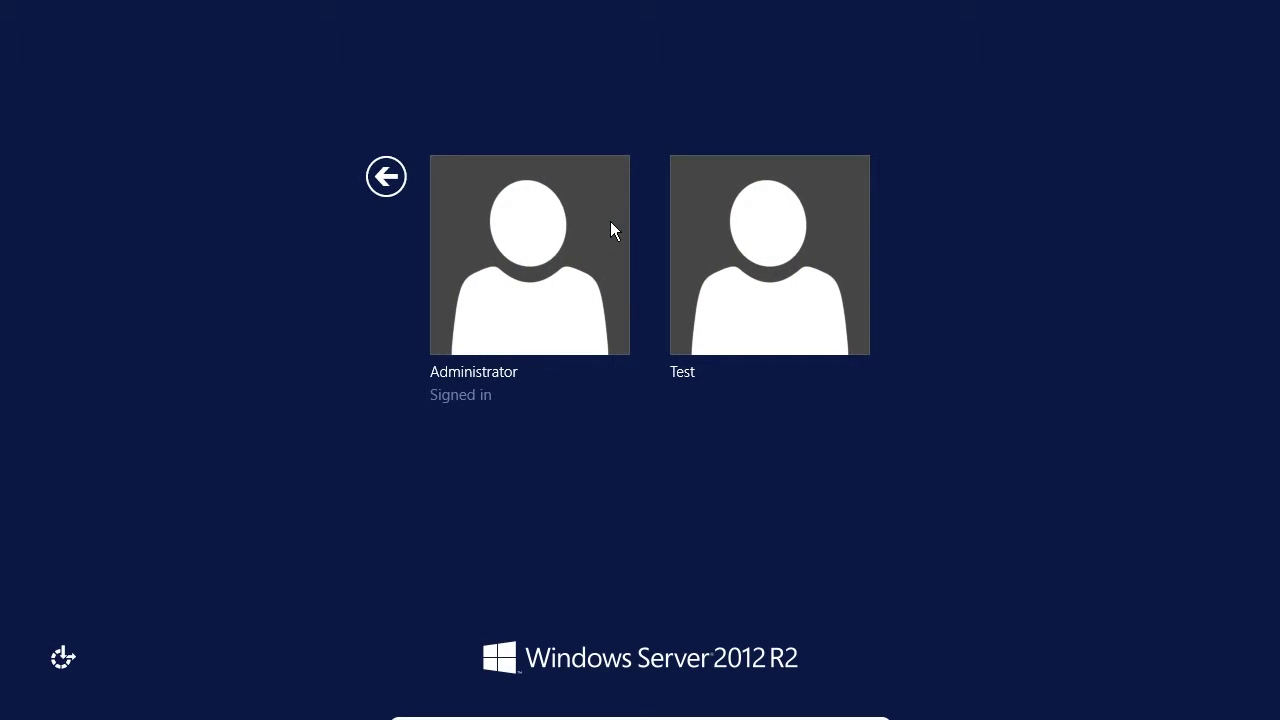
pyautogui.click(779, 287)
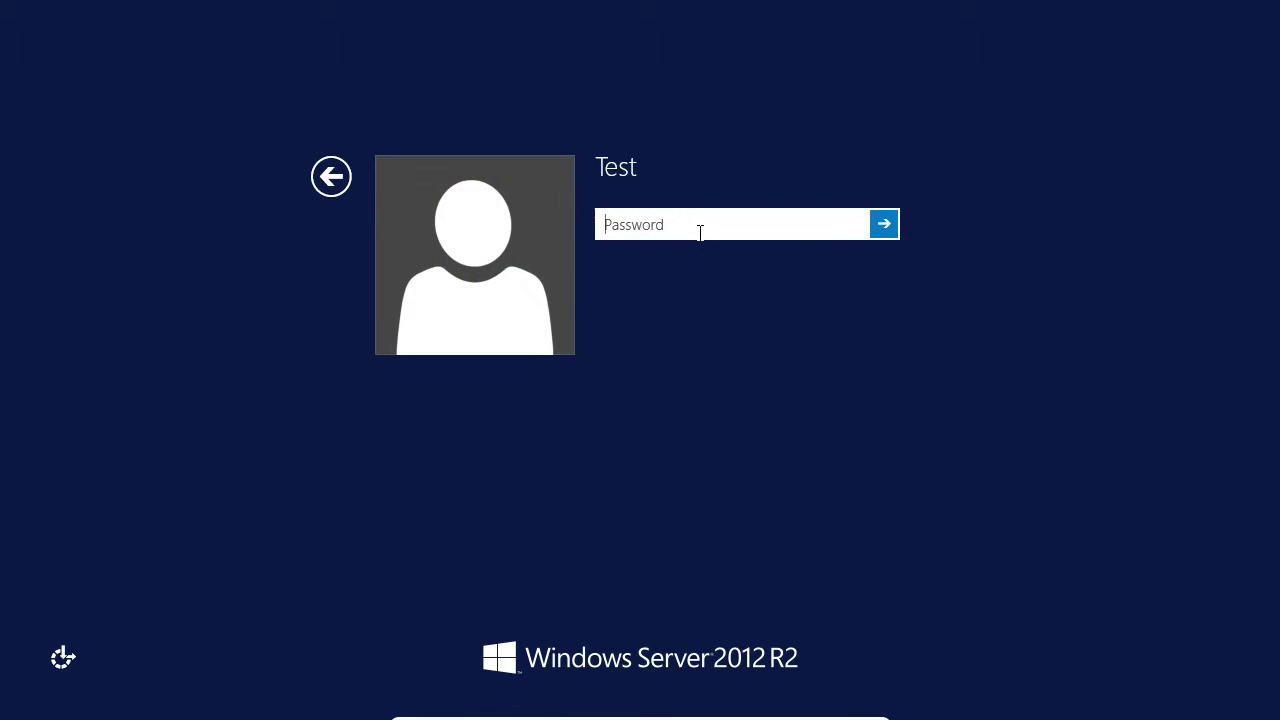
pyautogui.write('P@ssw0rd123')
pyautogui.press('Return')
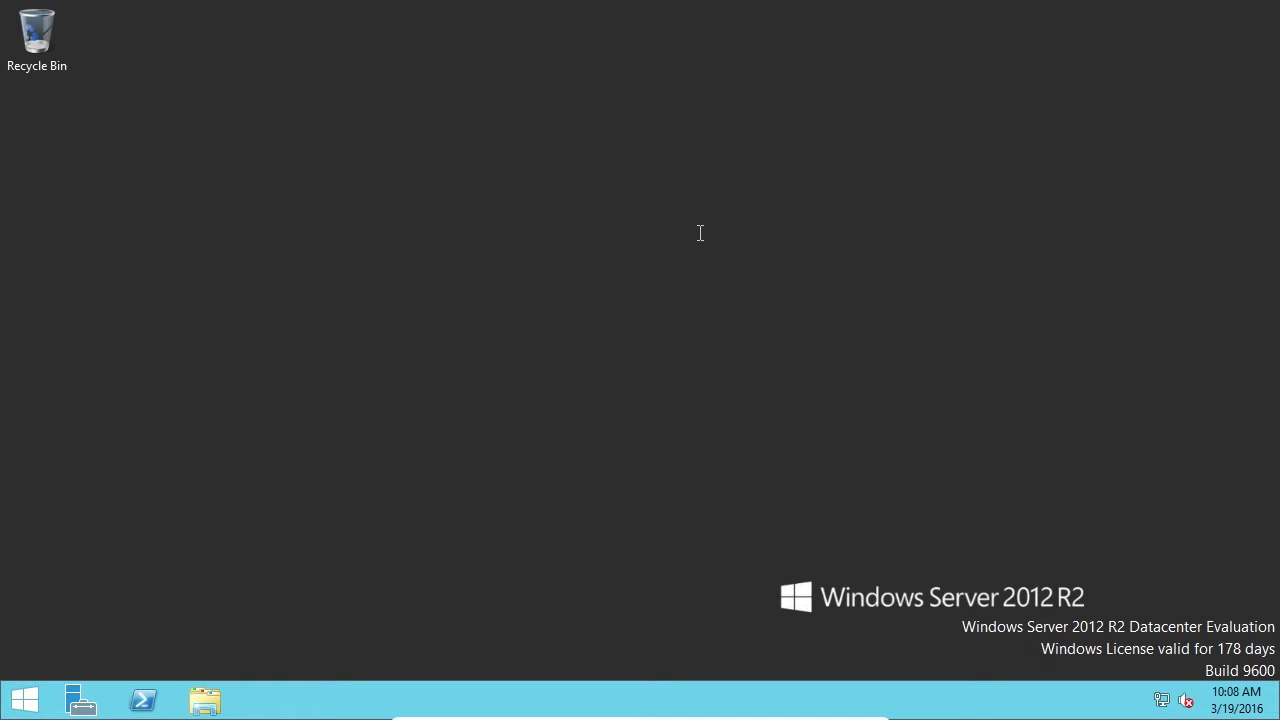
# As Test, try uninstalling VirtualBox Guest Additions and decline the administrator password prompt.
pyautogui.click(24, 700)
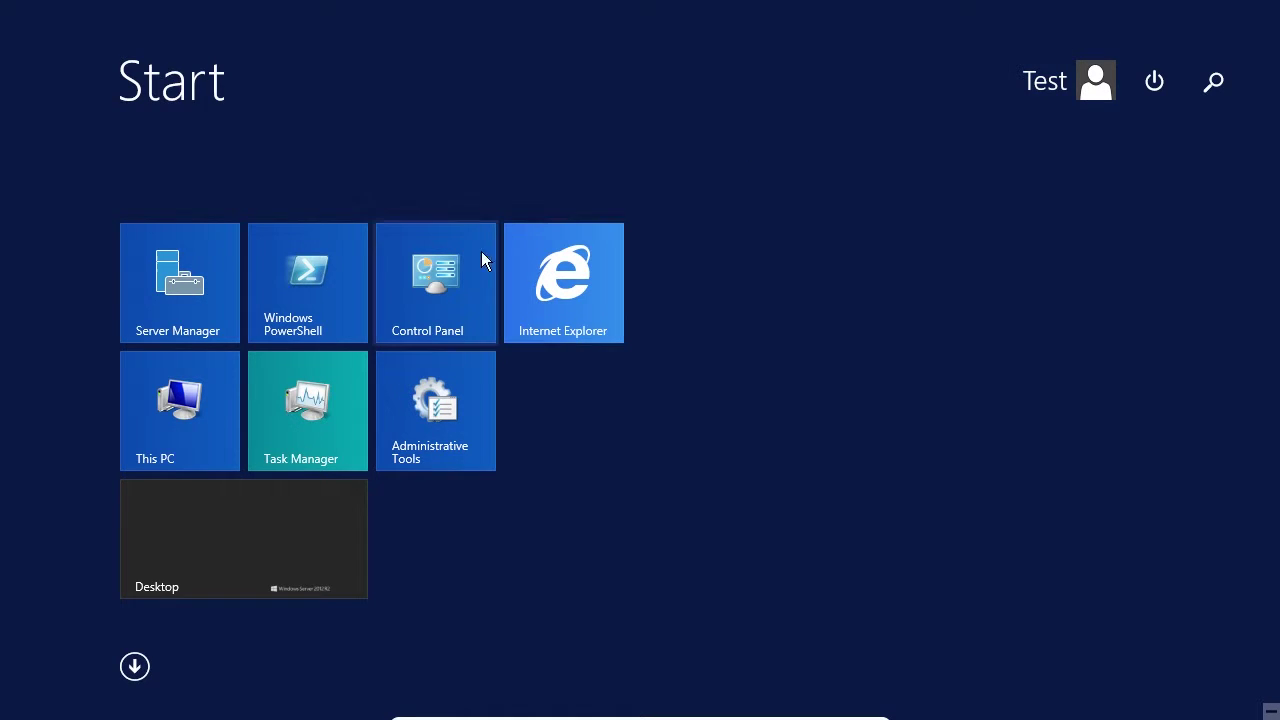
pyautogui.click(441, 276)
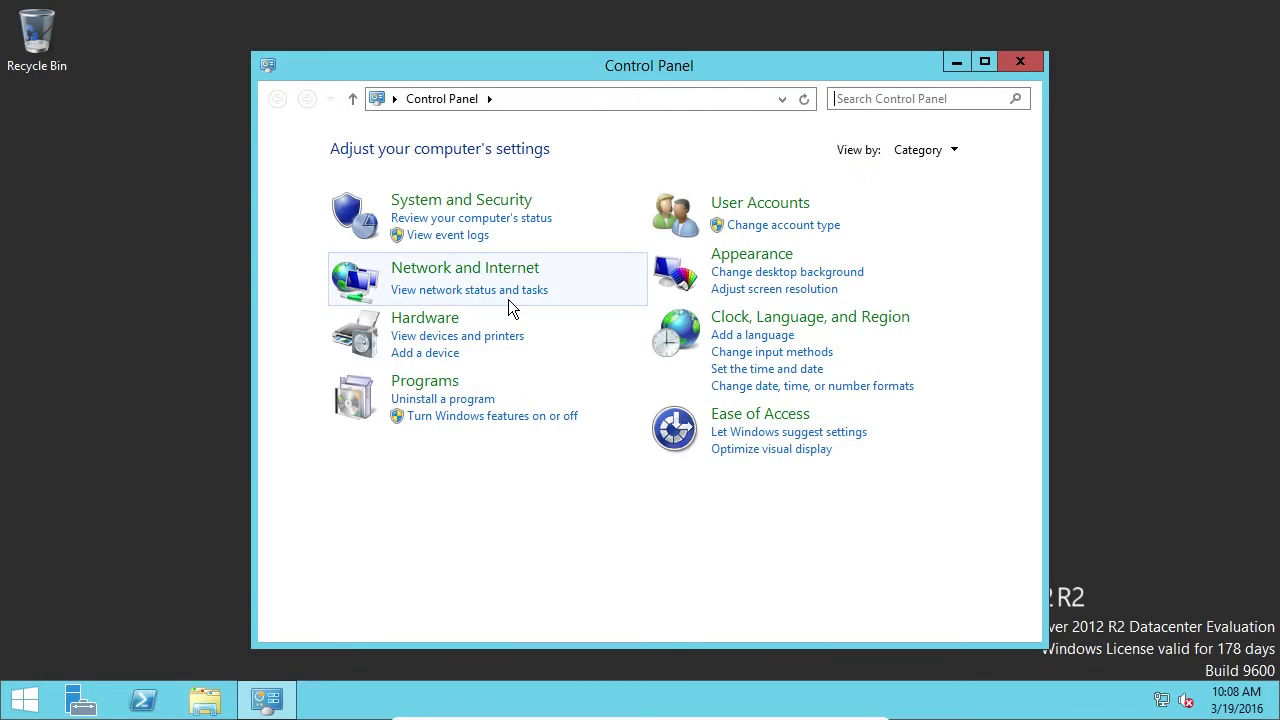
pyautogui.click(455, 401)
pyautogui.doubleClick(700, 274)
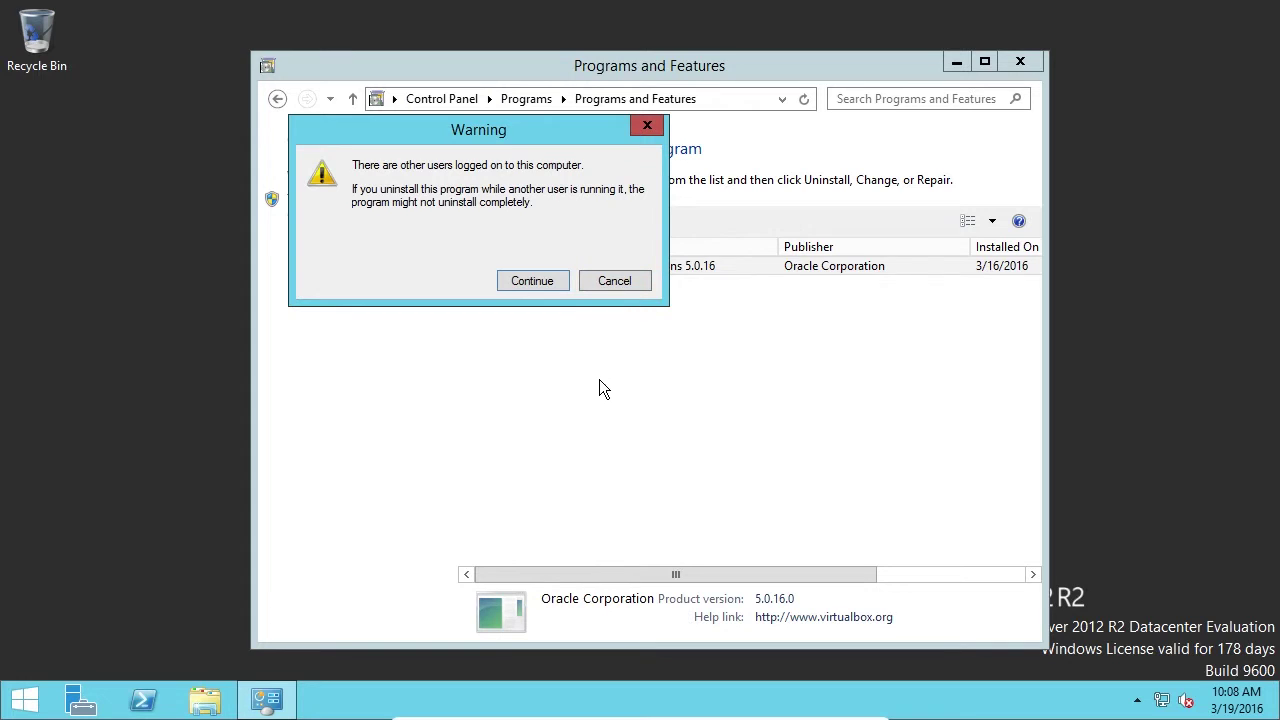
pyautogui.click(543, 281)
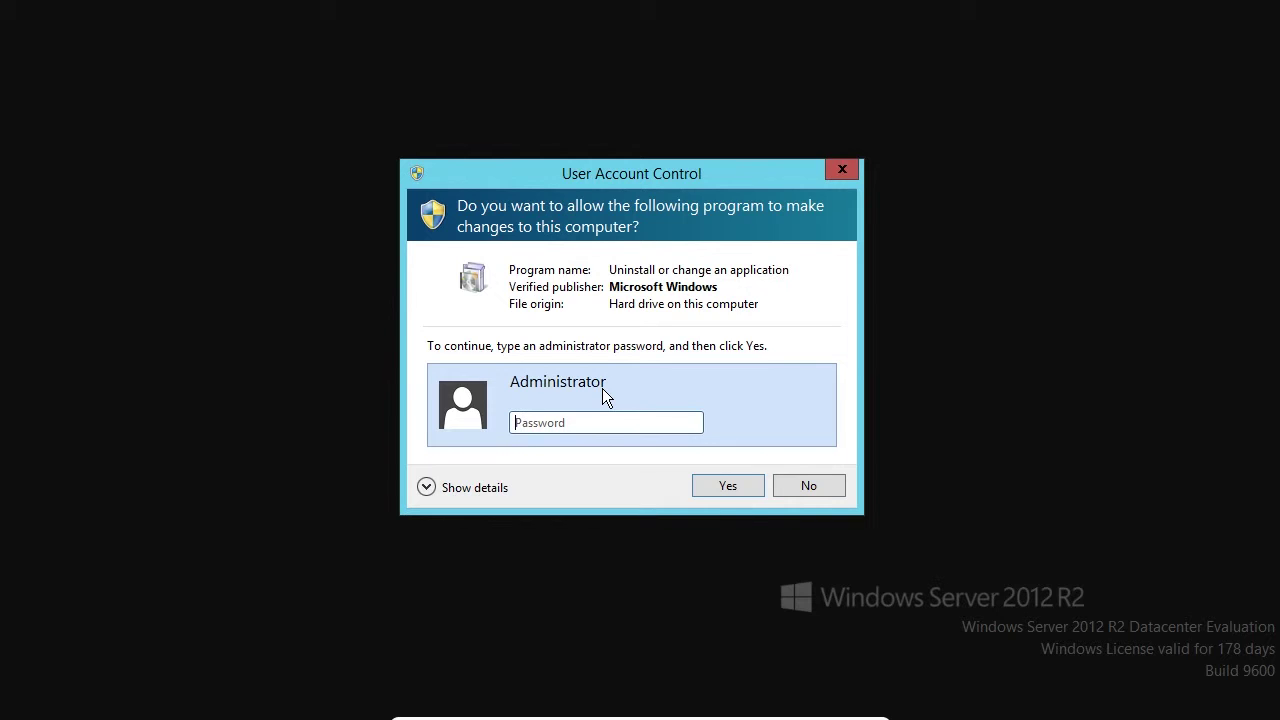
pyautogui.click(808, 486)
# Sign the Test user out from its account tile on the Start screen.
pyautogui.hotkey('alt', 'F4')
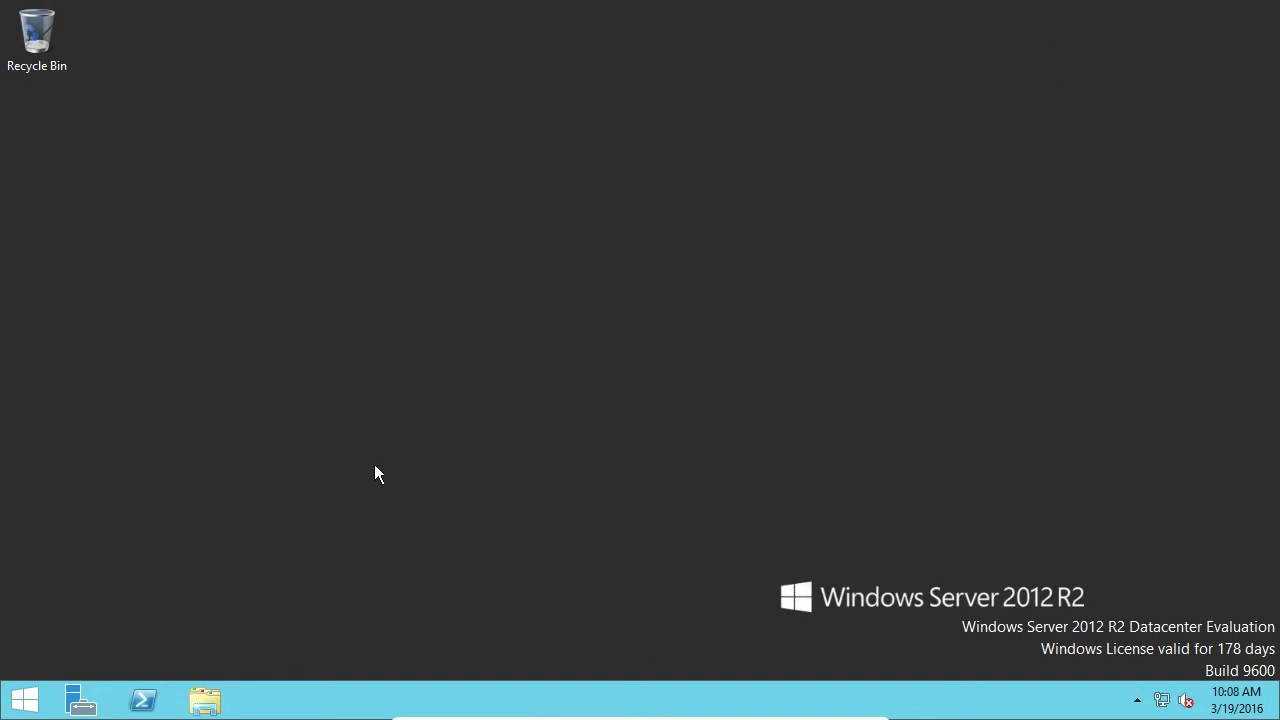
pyautogui.click(15, 705)
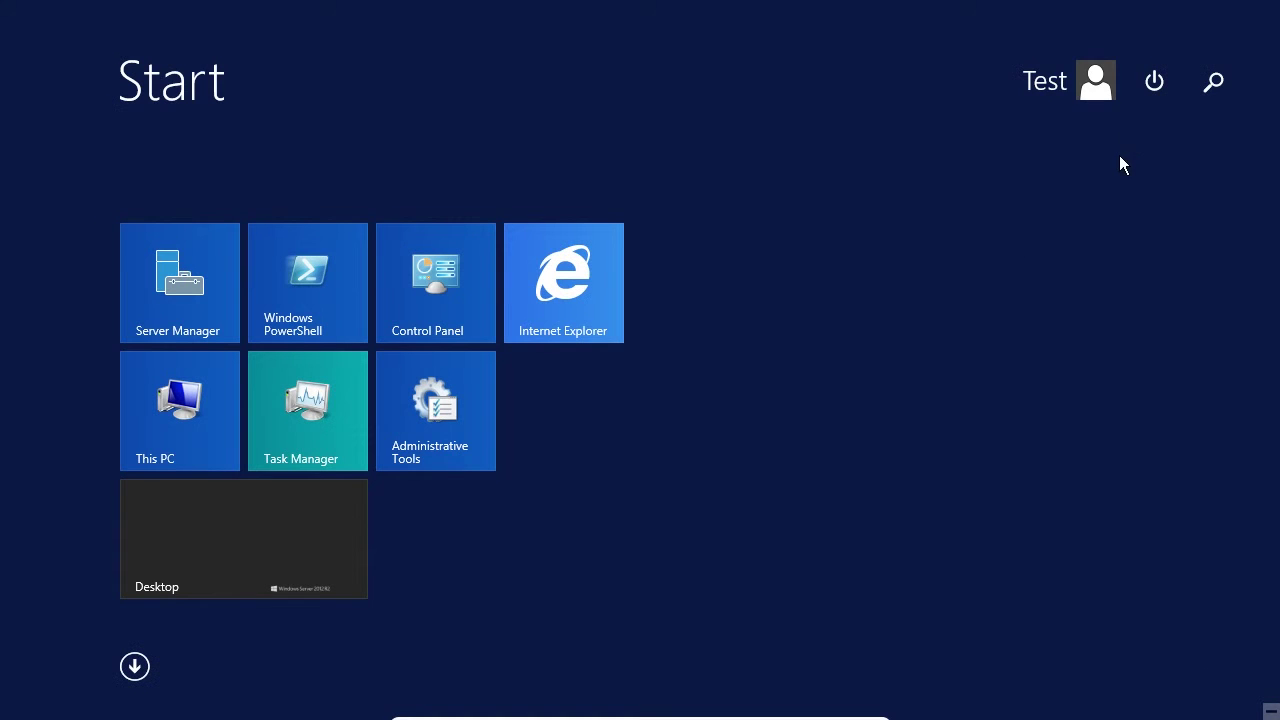
pyautogui.click(1103, 76)
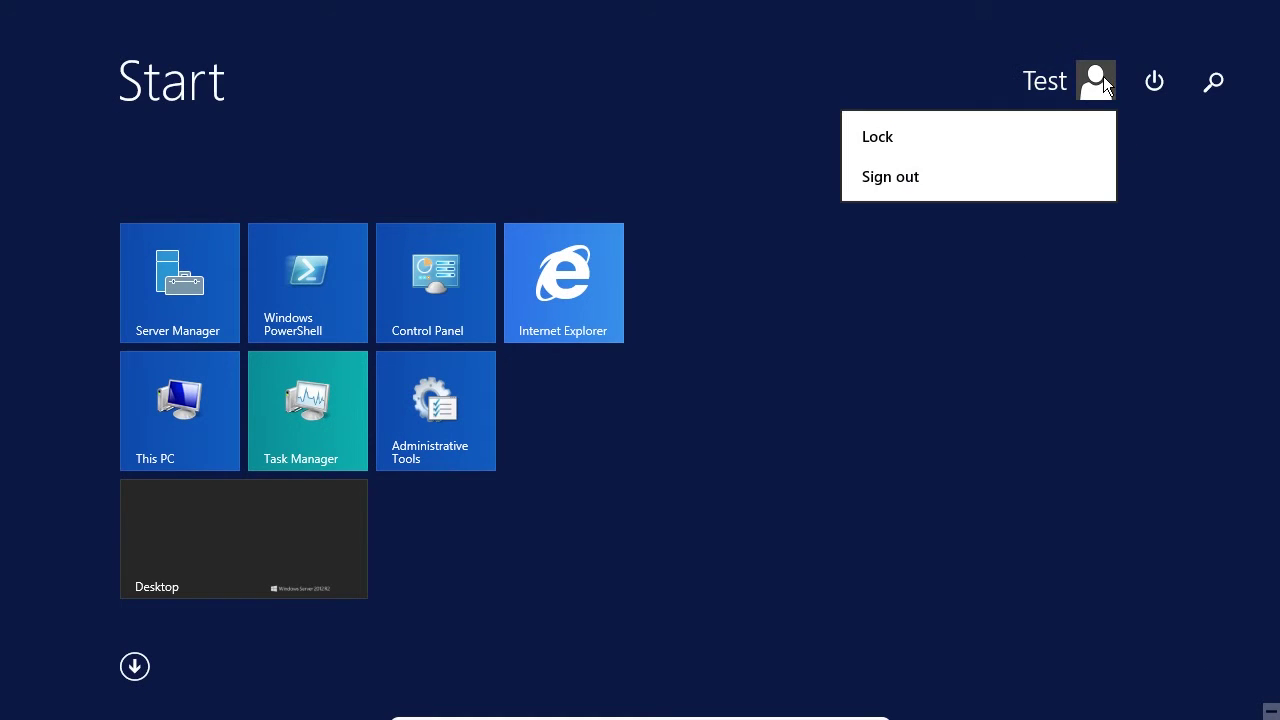
pyautogui.click(917, 177)
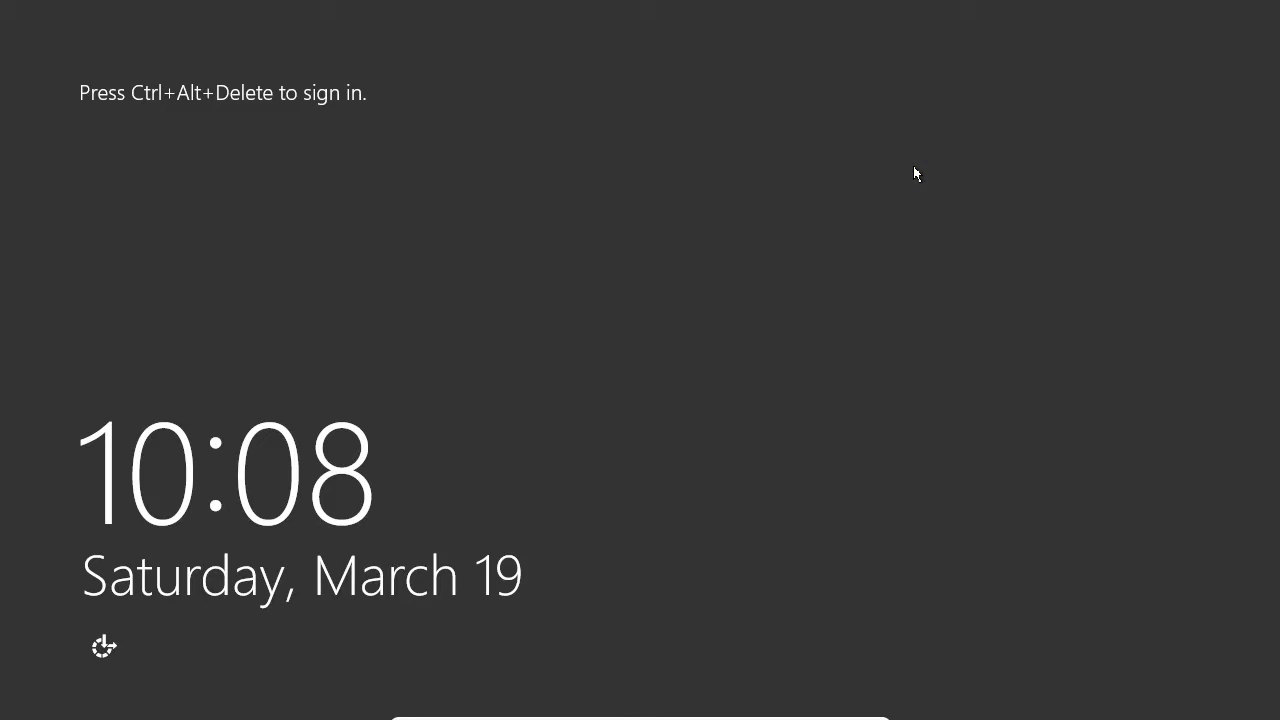
# Sign back in as Administrator with the administrator password.
pyautogui.hotkey('ctrl', 'alt', 'Delete')
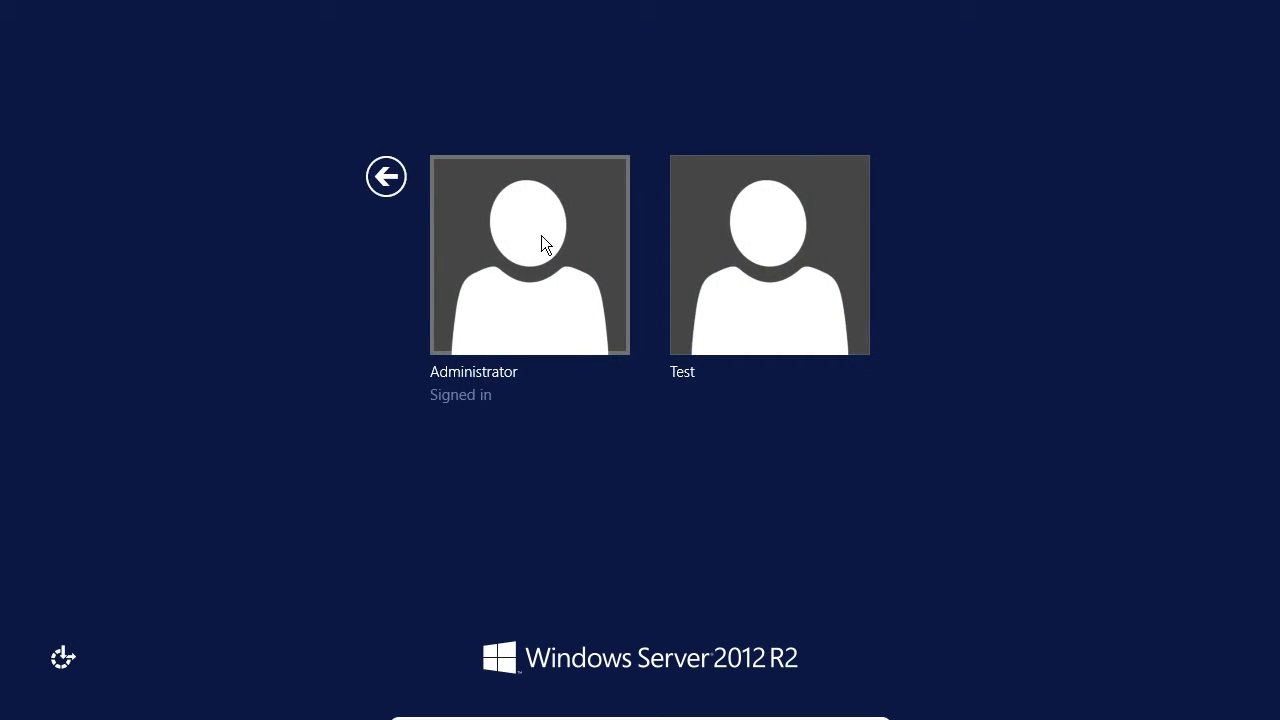
pyautogui.click(543, 242)
pyautogui.write('Password1')
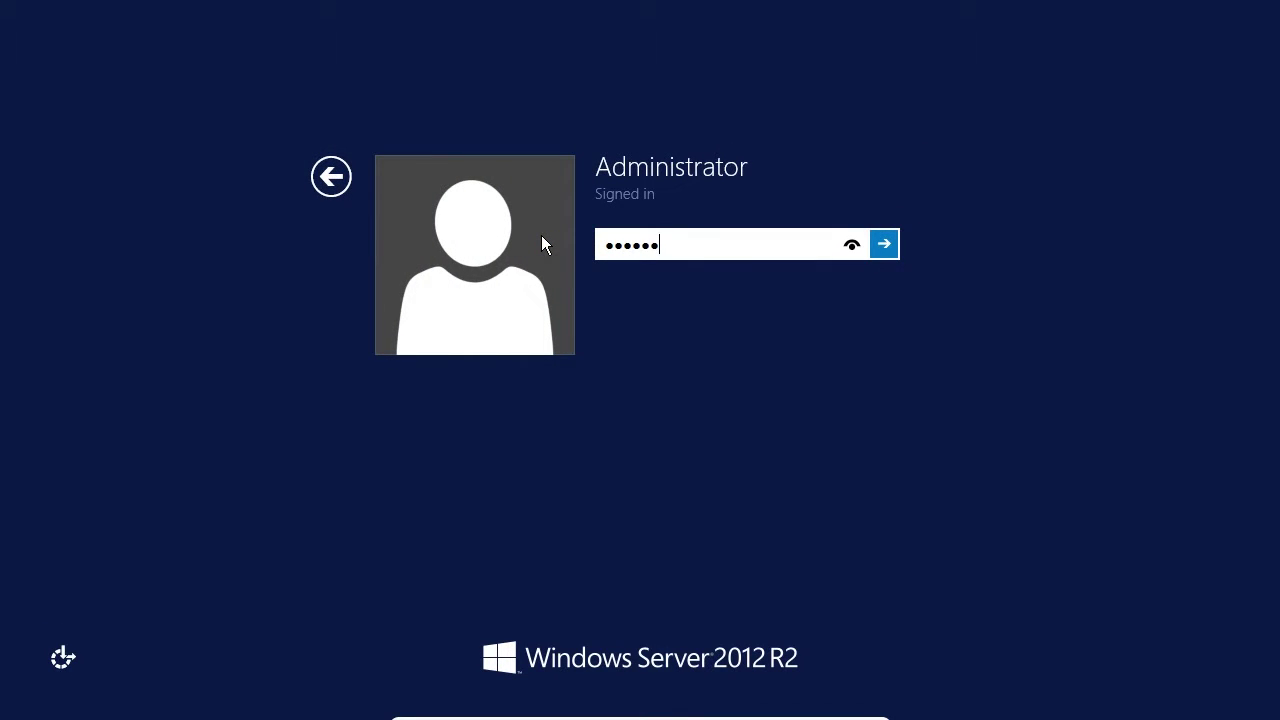
pyautogui.press('Return')
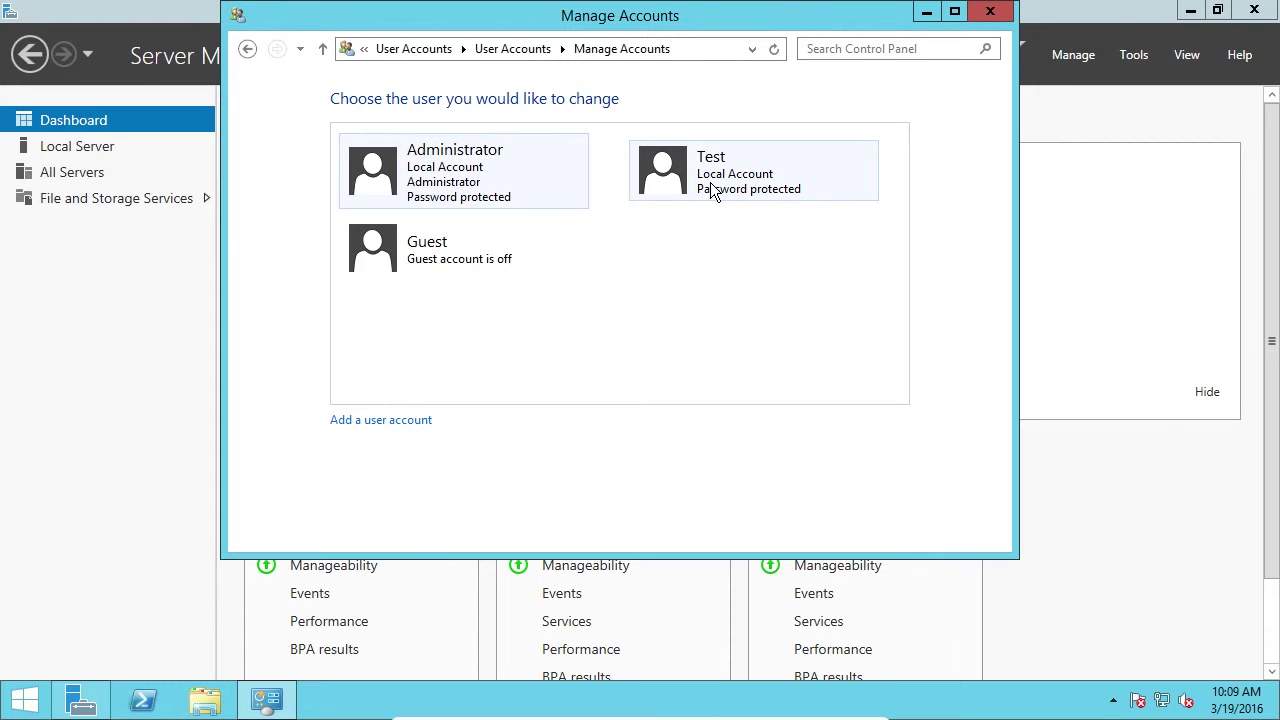
pyautogui.click(713, 196)
pyautogui.click(430, 174)
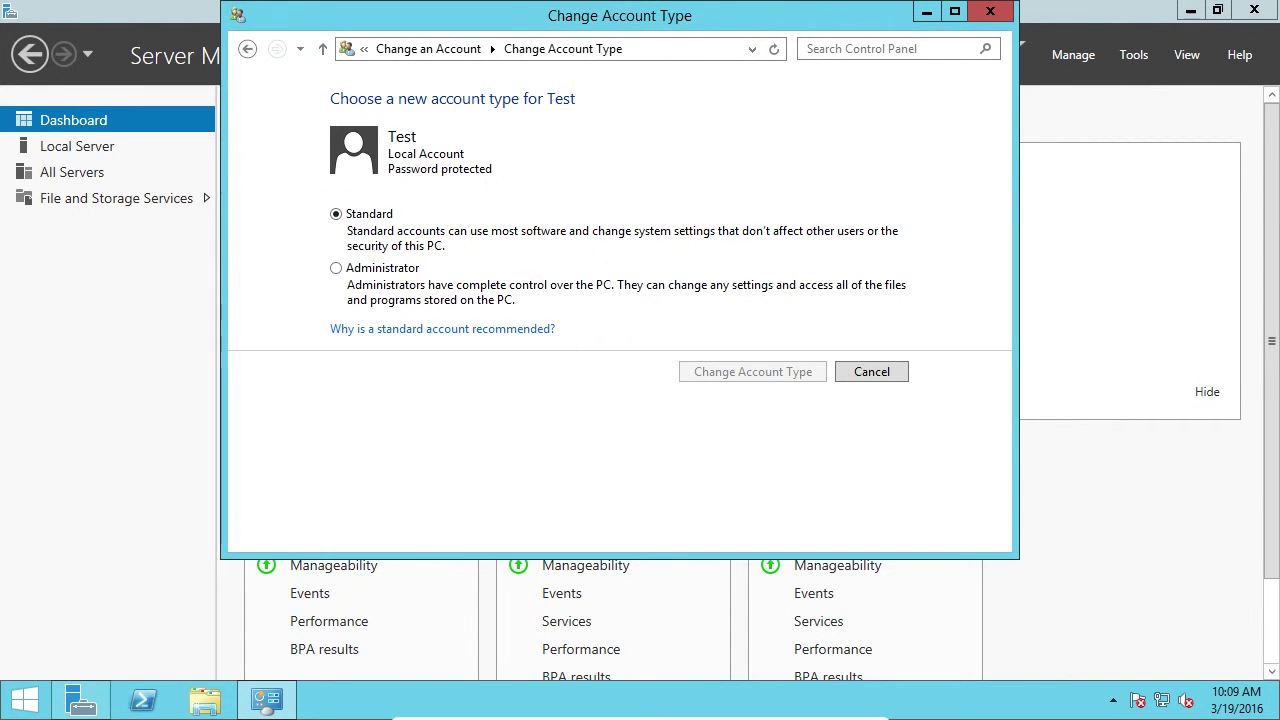
pyautogui.click(348, 270)
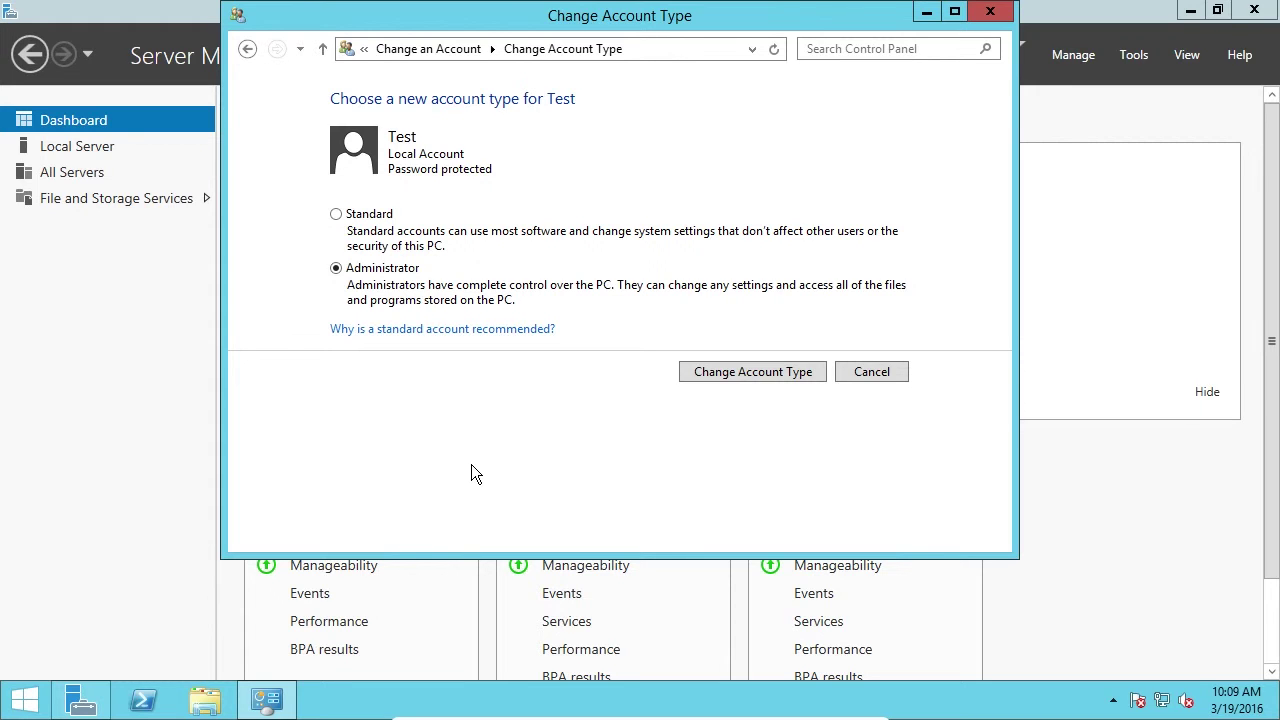
pyautogui.click(855, 384)
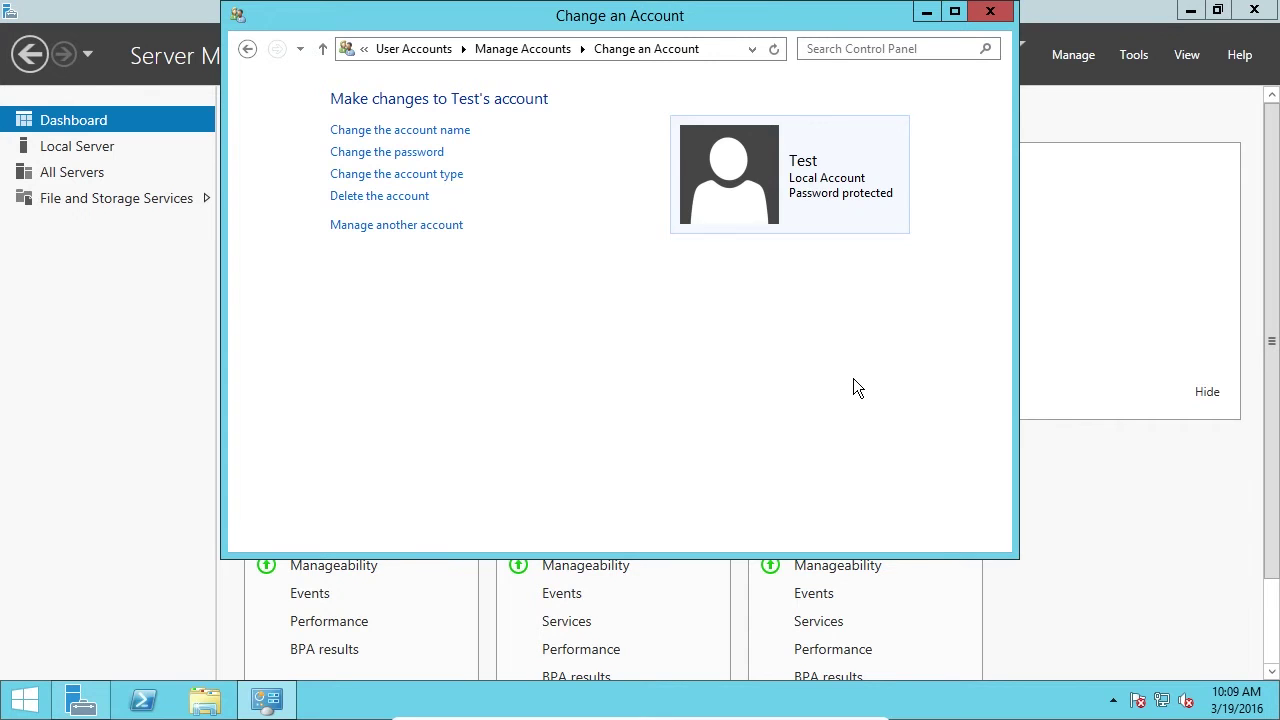
pyautogui.click(412, 226)
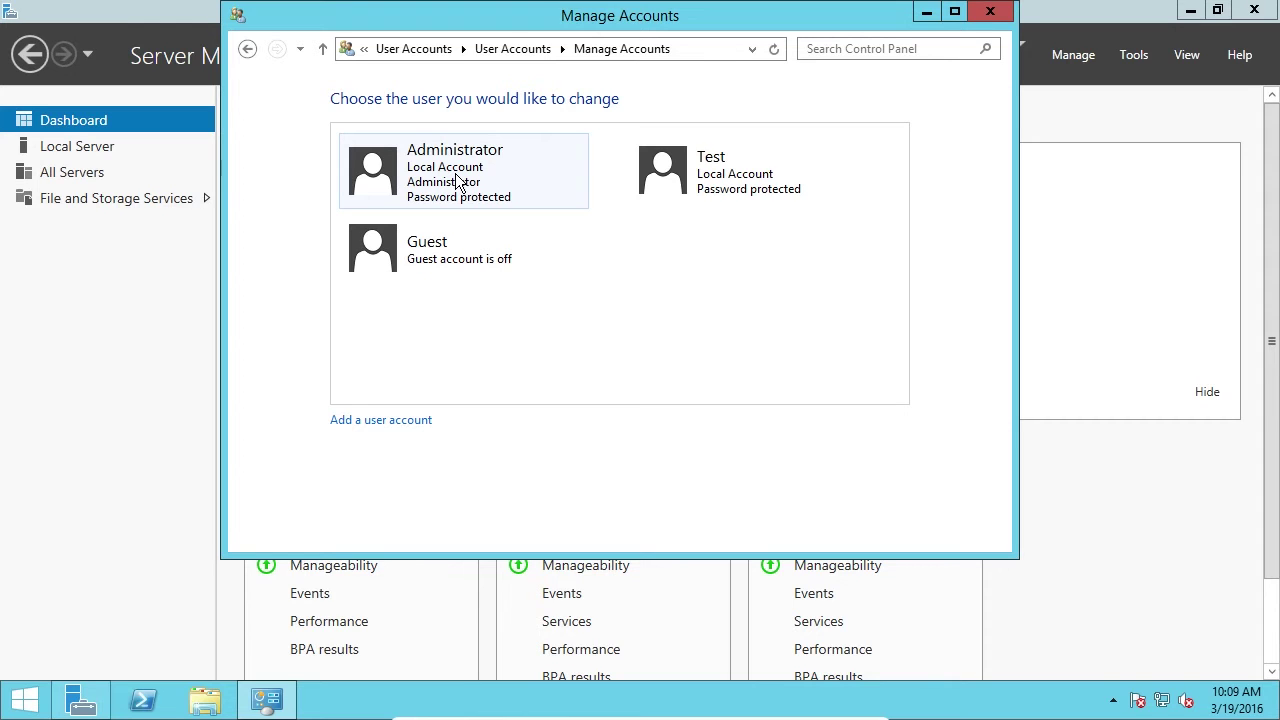
# Delete the Test account along with its files, keeping the Guest account off.
pyautogui.click(713, 190)
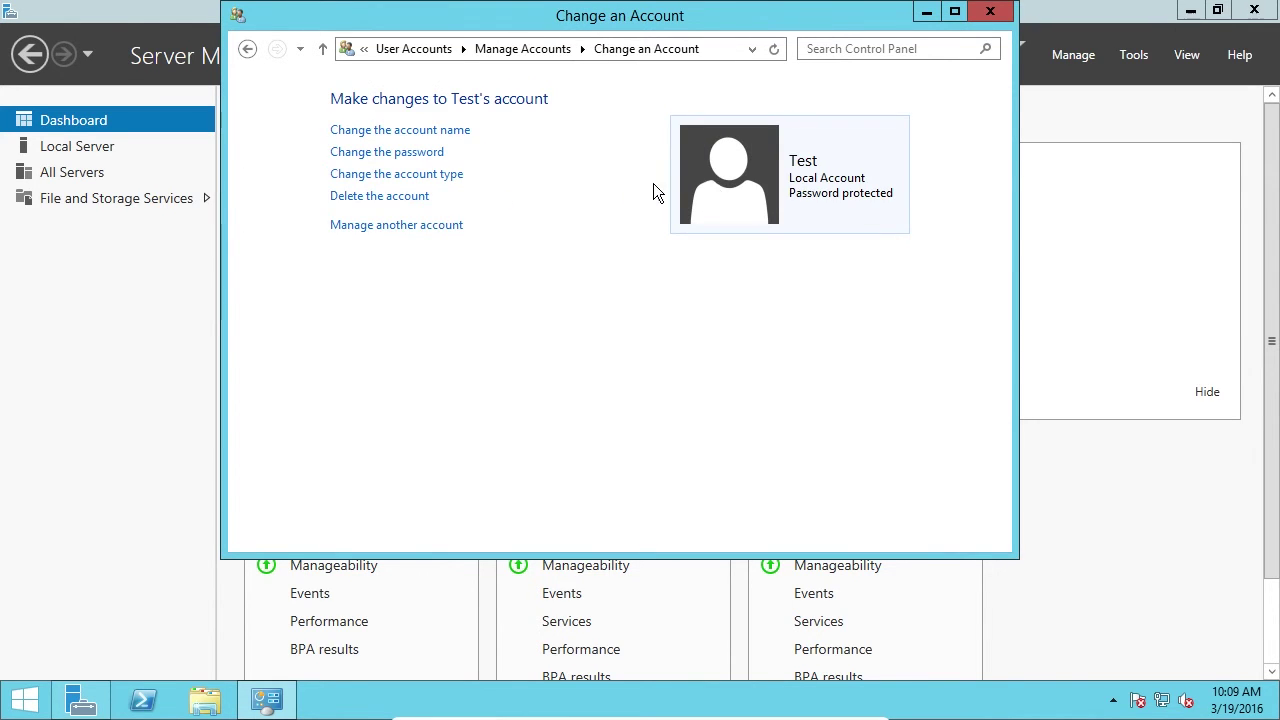
pyautogui.click(379, 199)
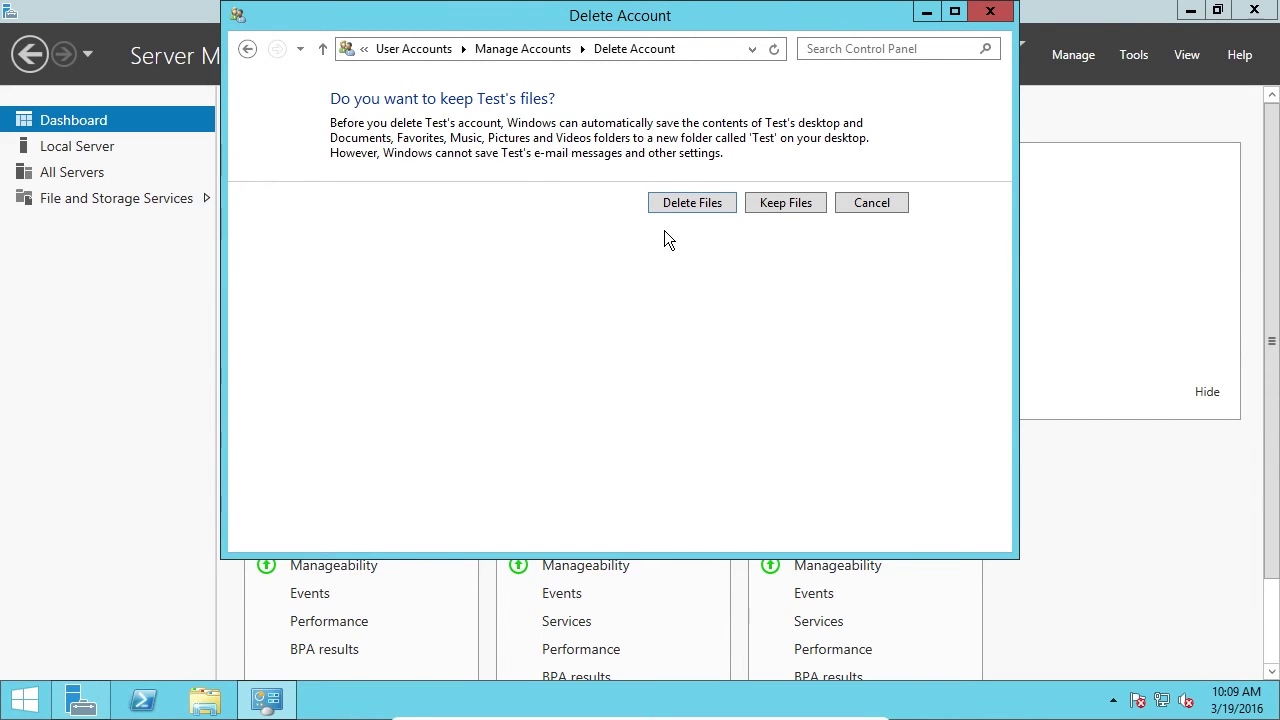
pyautogui.click(712, 203)
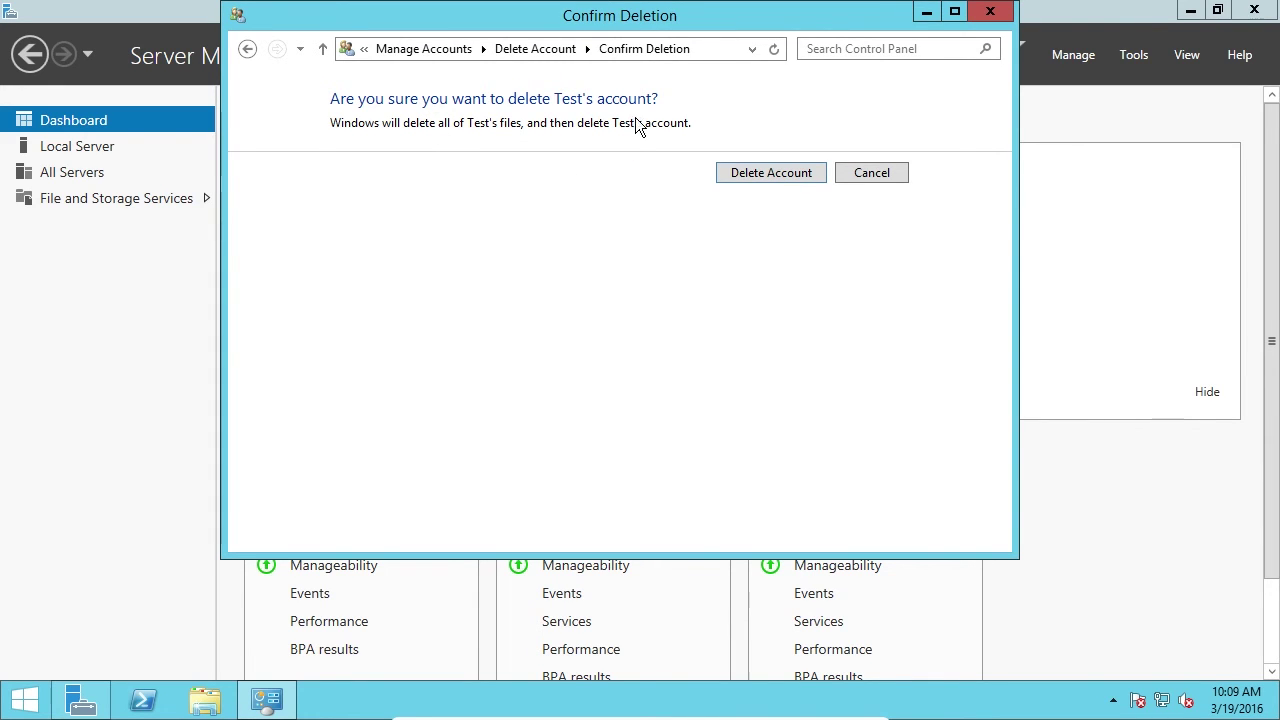
pyautogui.click(740, 171)
pyautogui.click(749, 178)
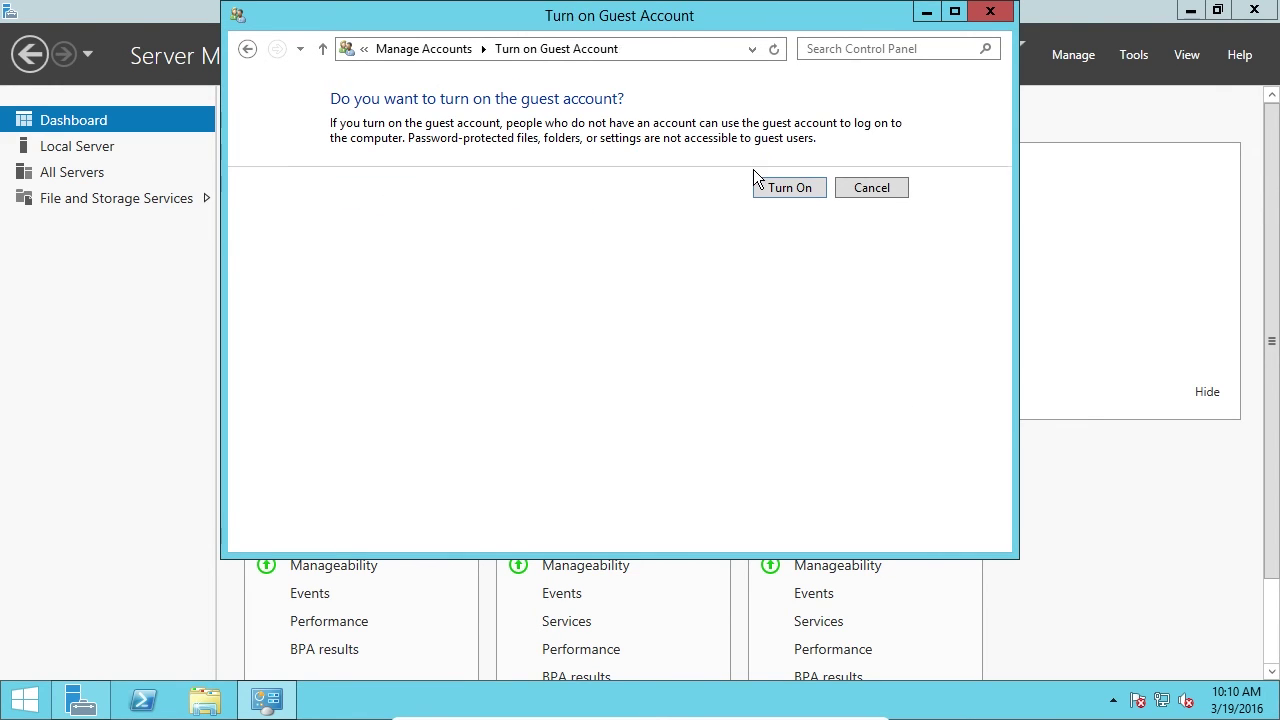
pyautogui.click(887, 190)
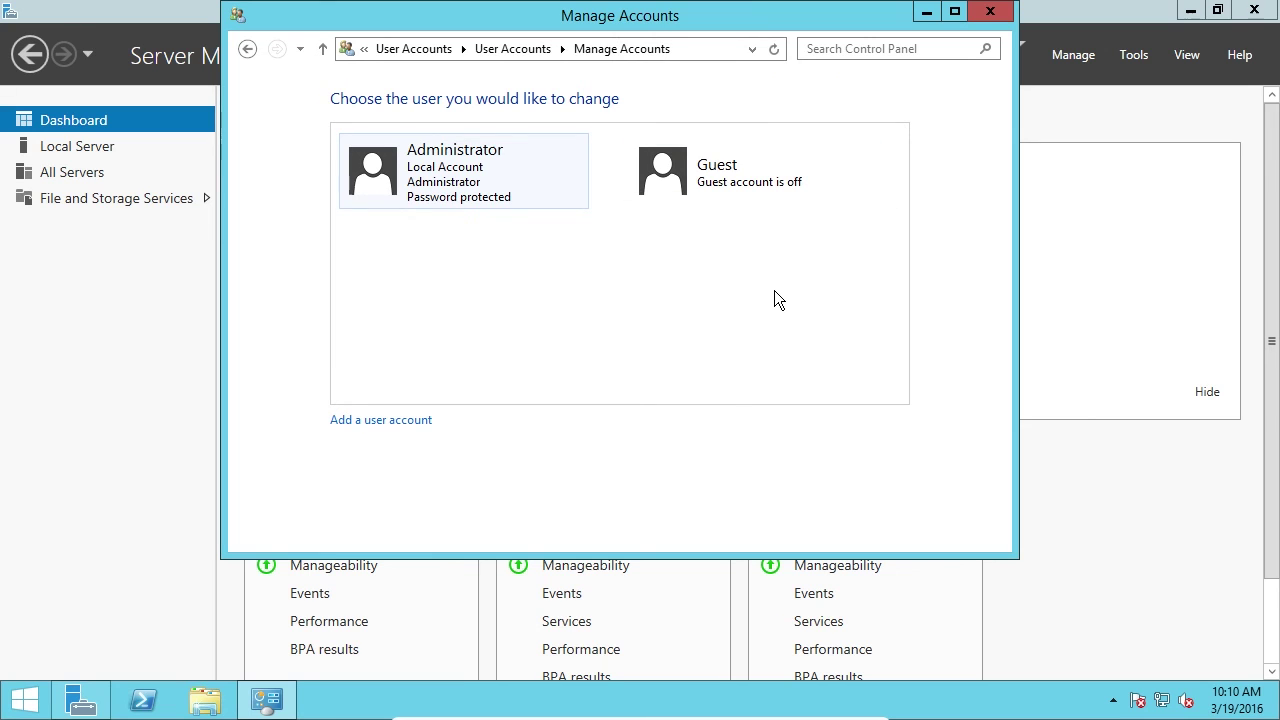